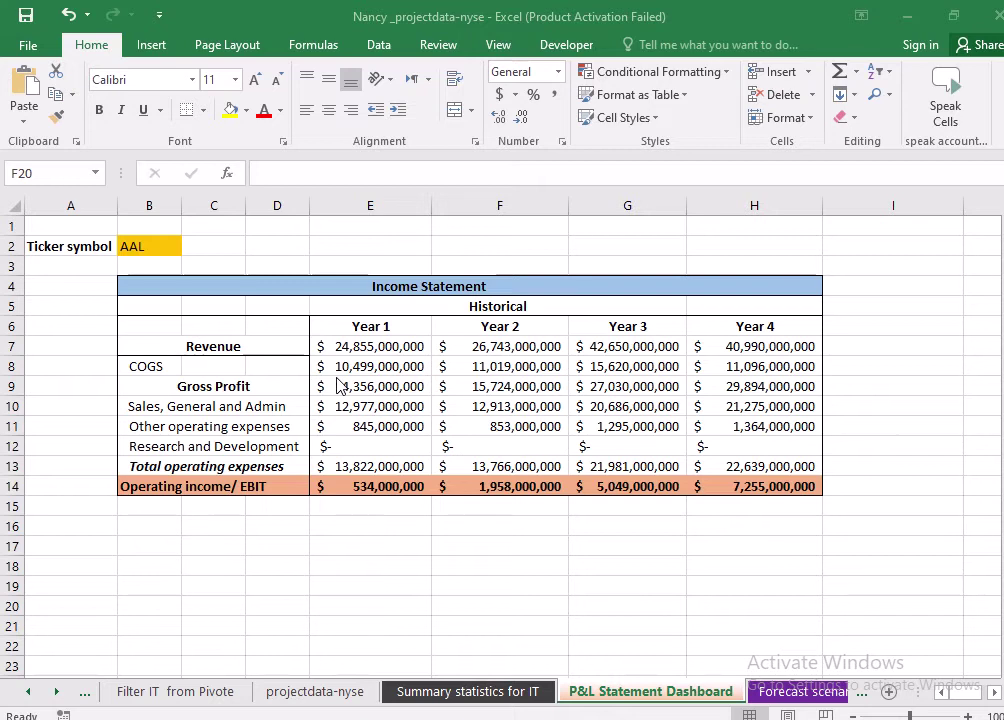
Try the first year header in E6 as "Year1" without a space, and undo the change
click(376, 323)
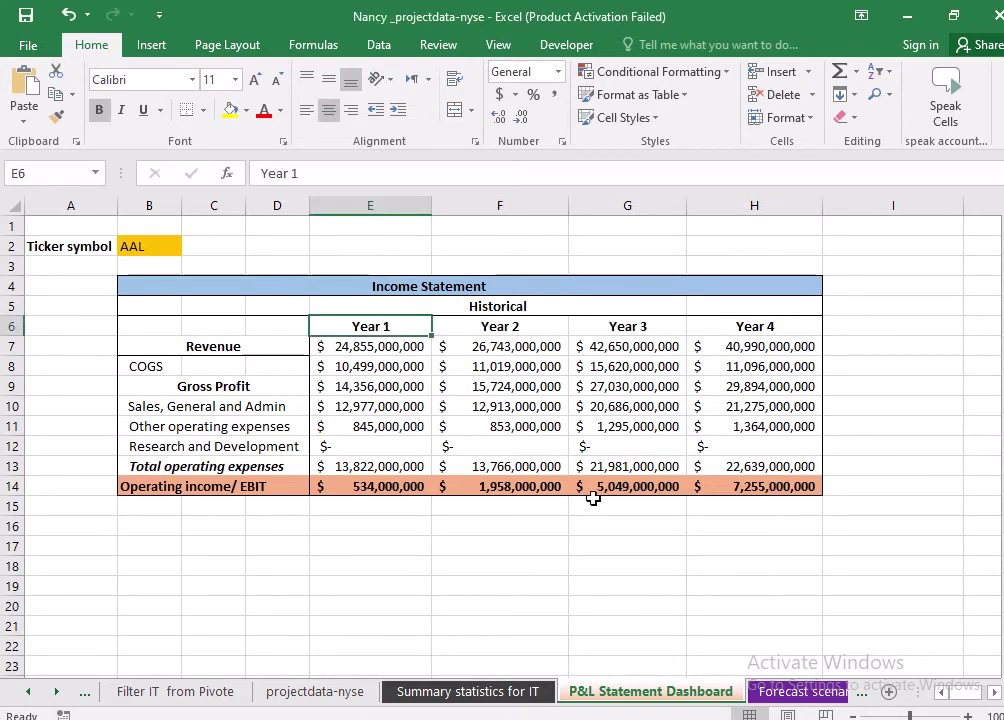
click(330, 176)
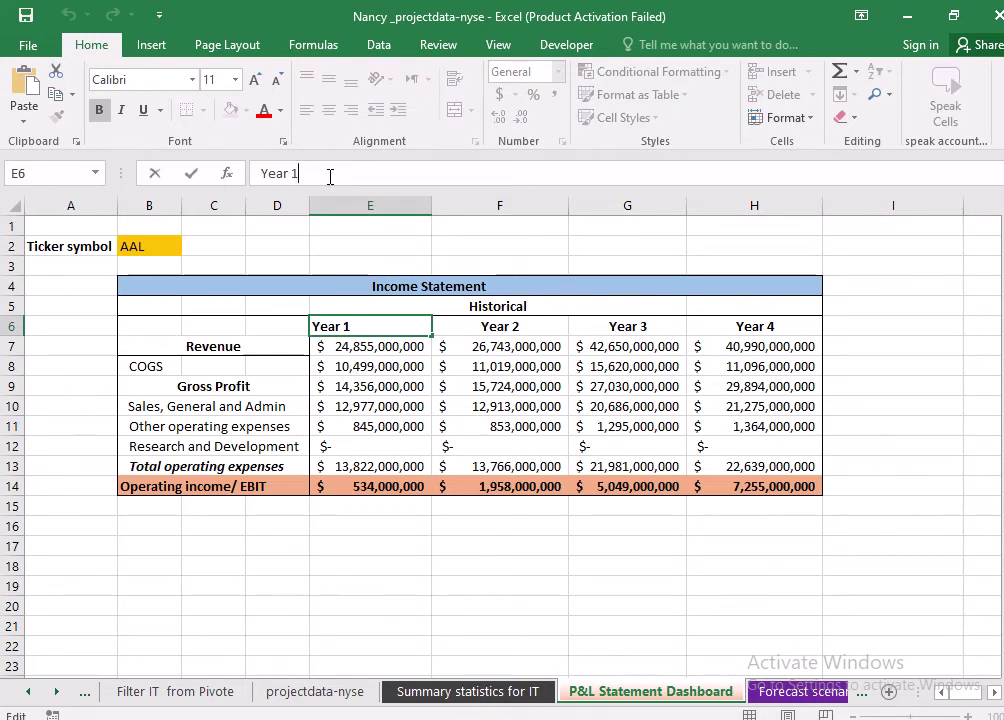
key(BackSpace)
text(1)
key(Return)
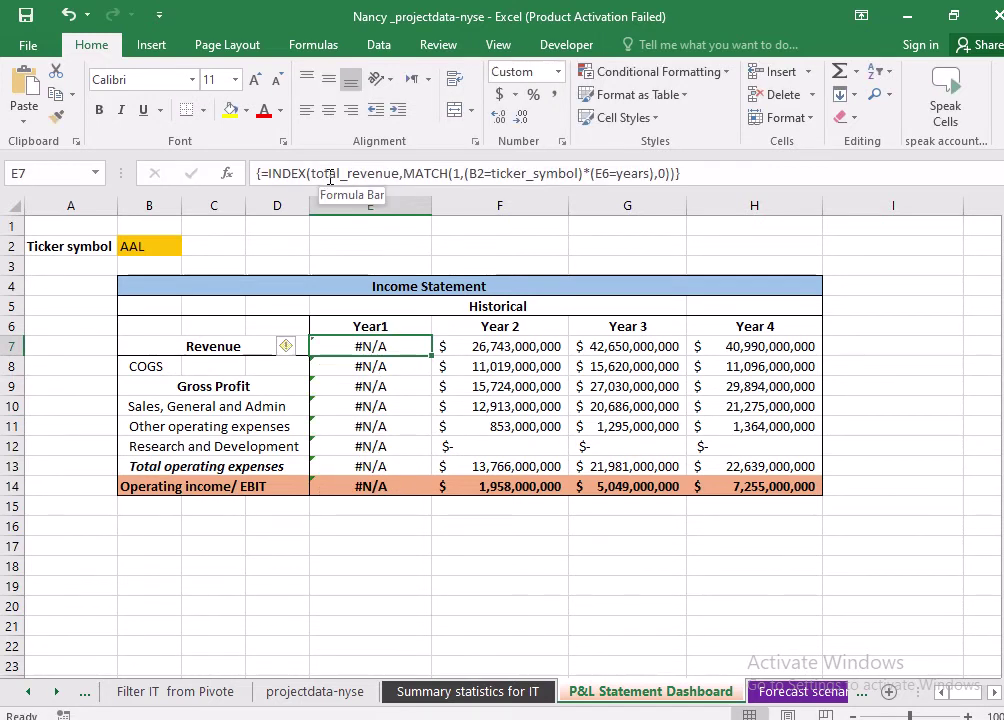
key(ctrl+z)
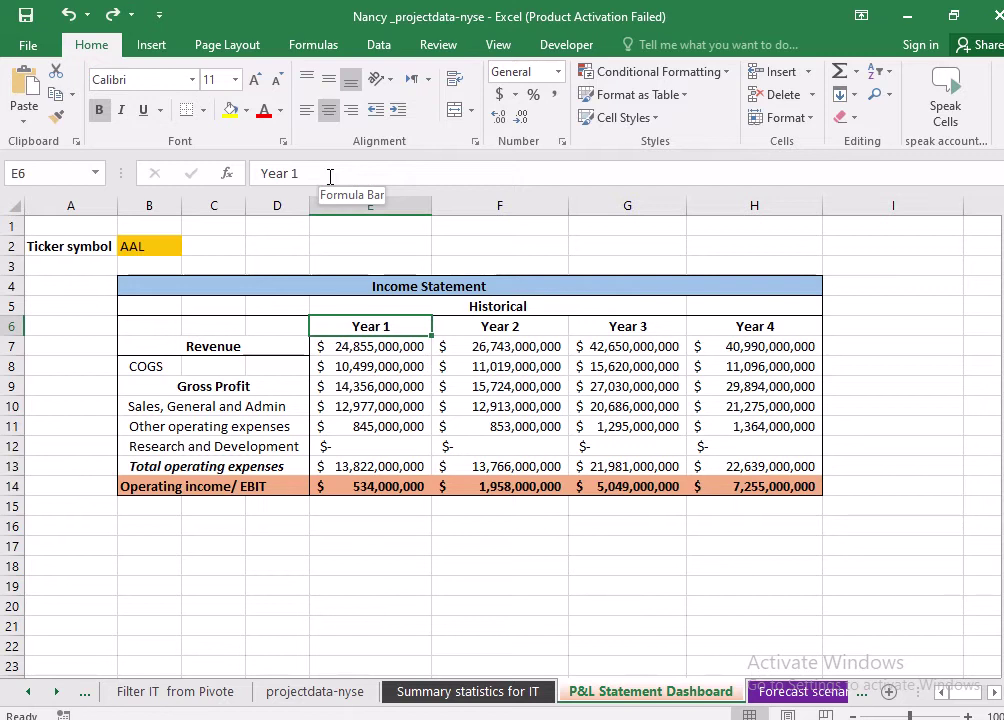
Copy the year labels C2:C5 from the projectdata-nyse sheet and paste them transposed at E2 of the P&L Statement Dashboard
click(303, 691)
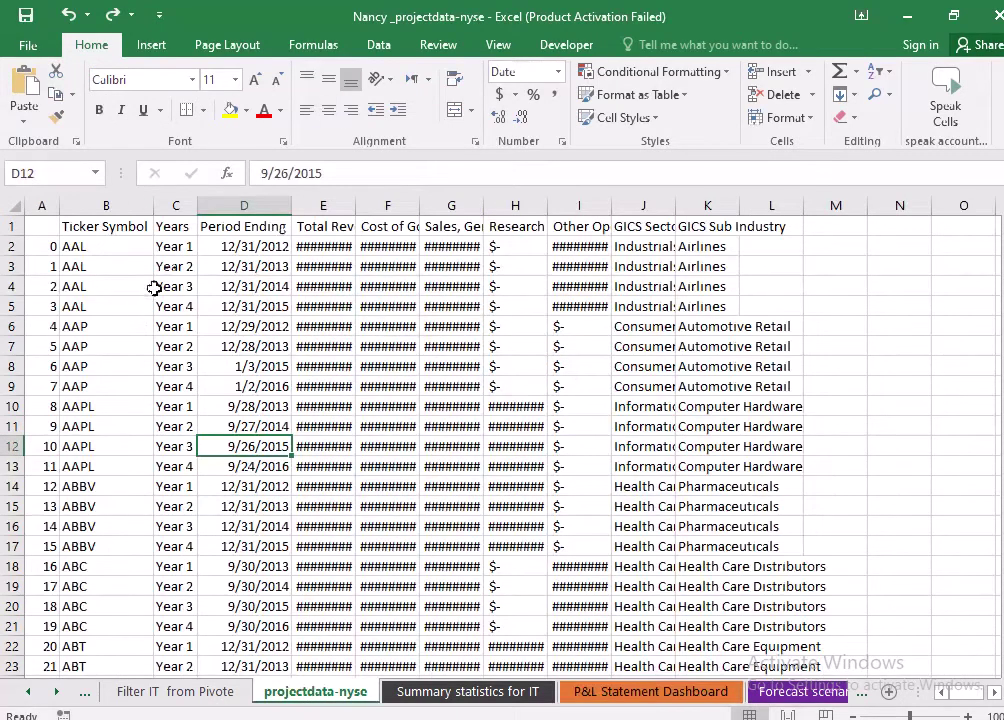
drag(158, 250, 167, 308)
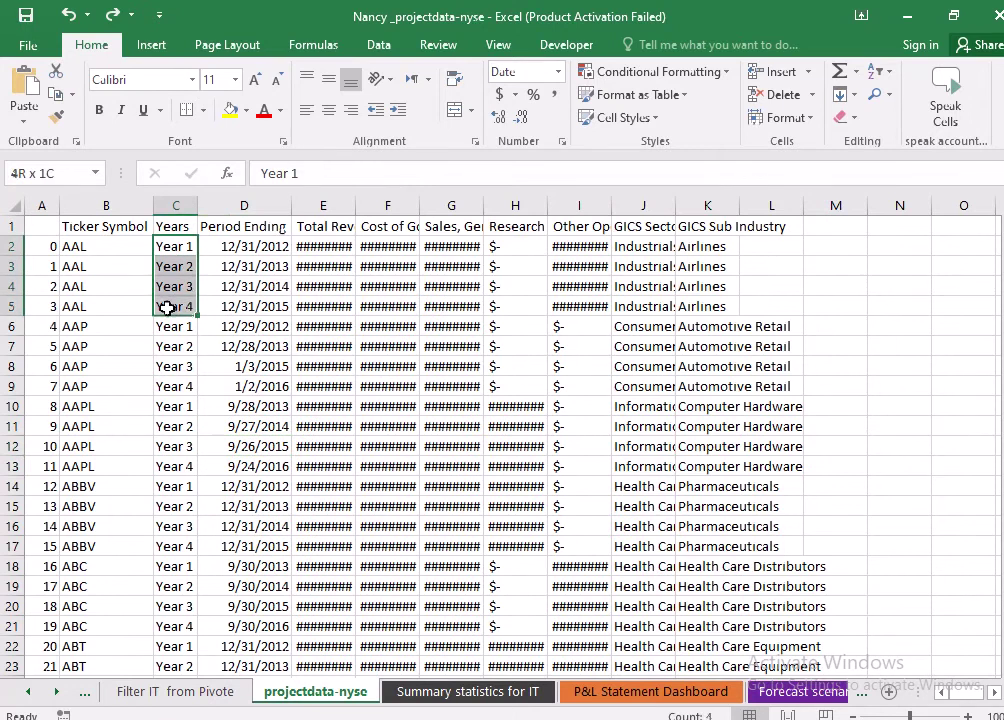
right_click(167, 284)
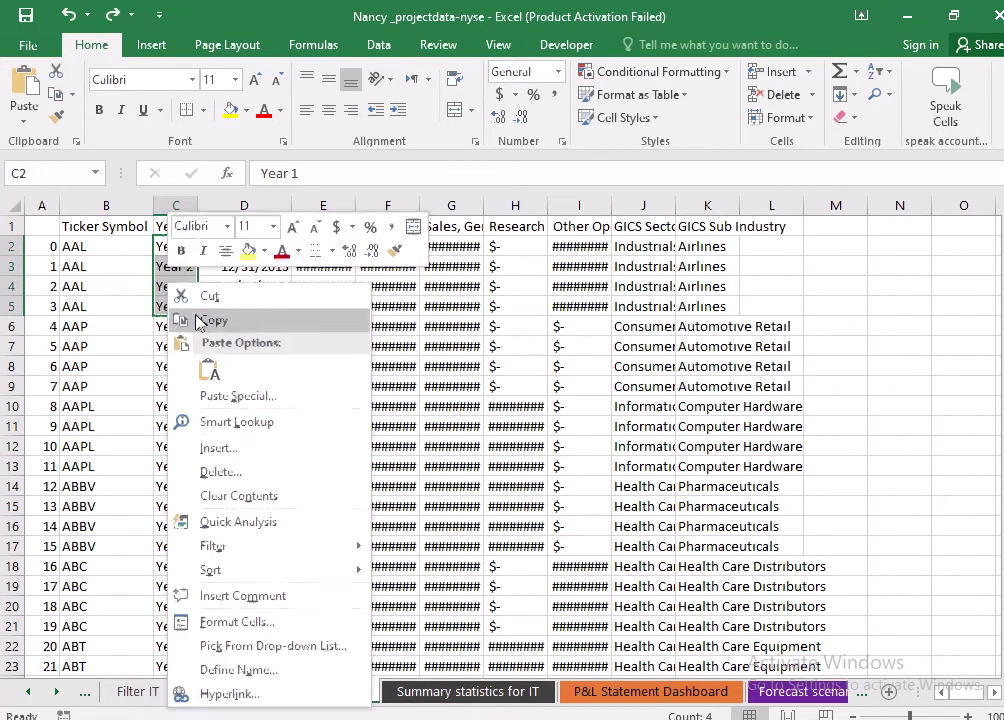
click(210, 320)
click(718, 691)
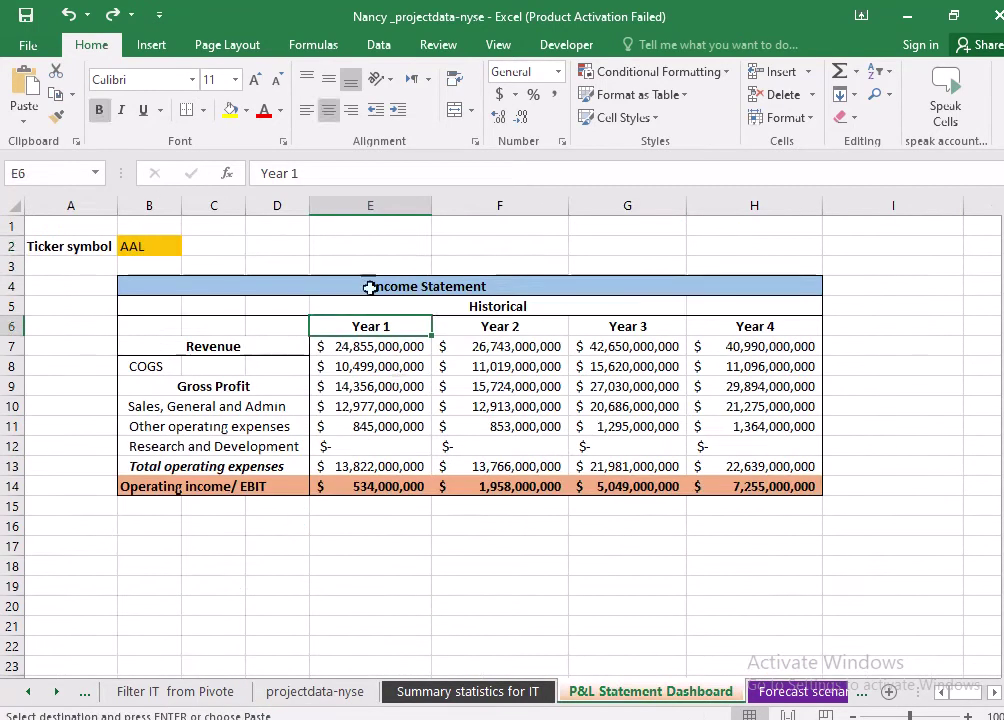
click(366, 250)
right_click(368, 247)
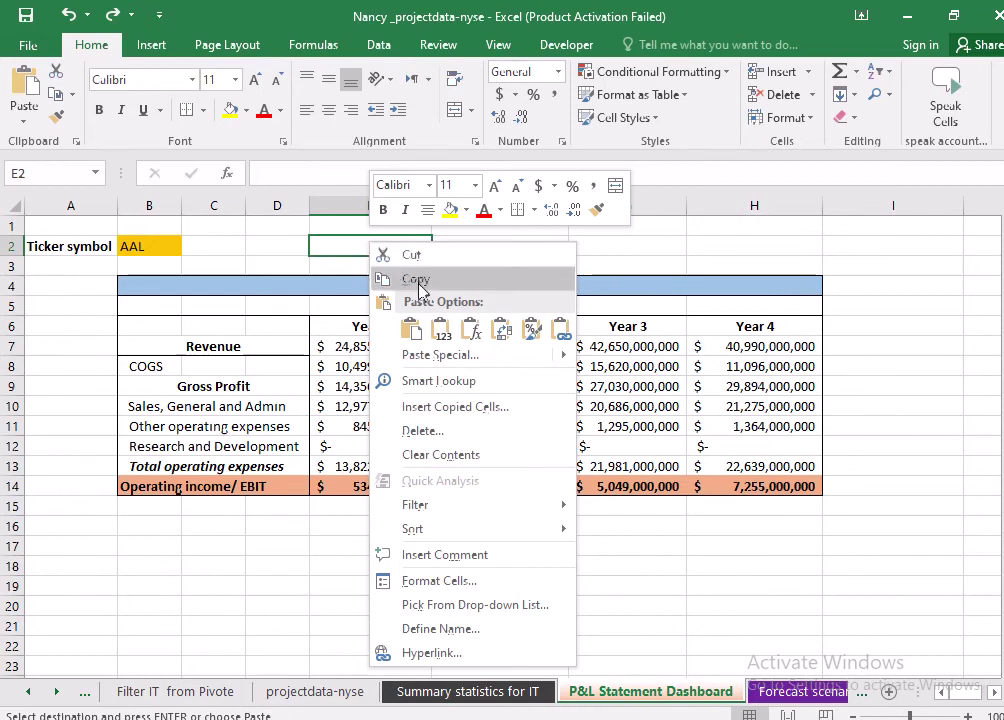
mouse_move(428, 355)
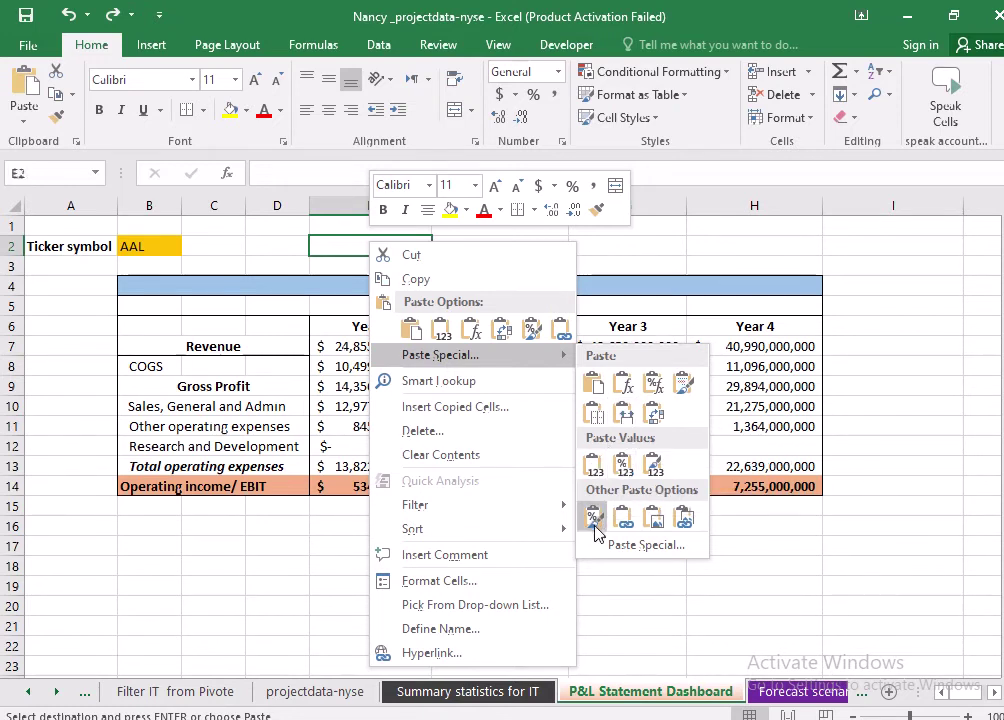
click(655, 416)
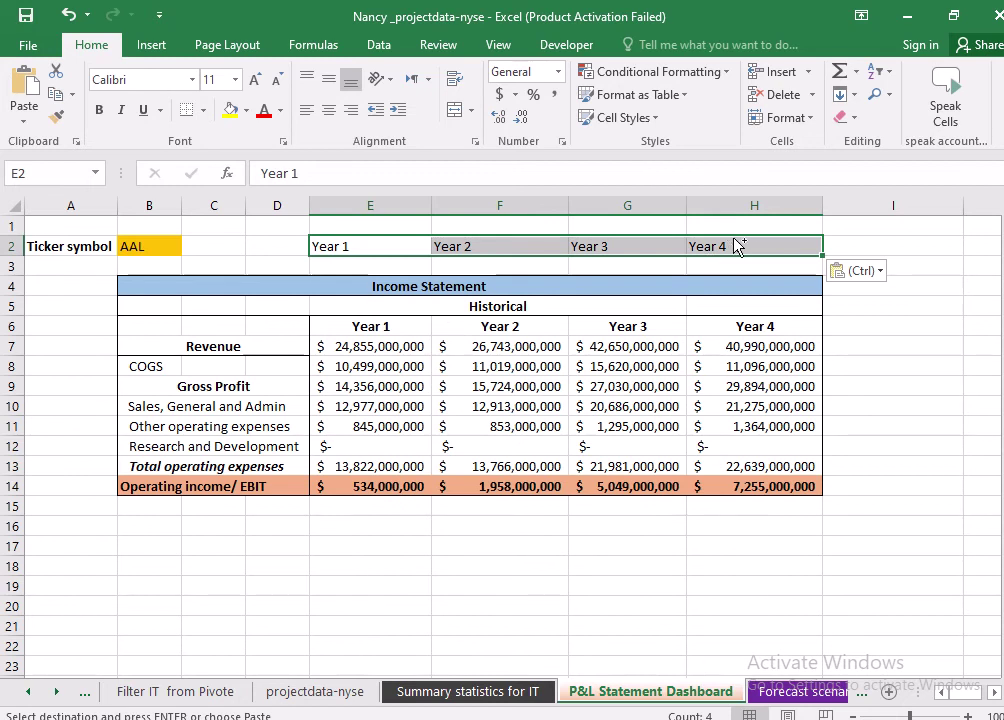
Copy the transposed year labels in row 2 over the income statement's year headers starting at E6
key(ctrl+c)
click(370, 329)
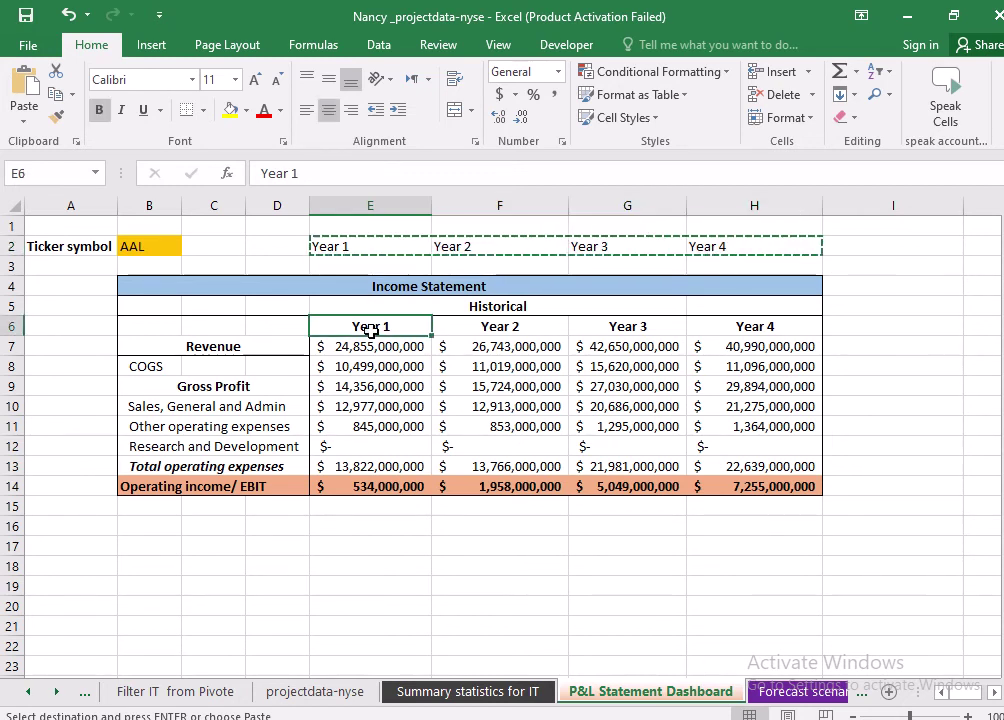
key(ctrl+v)
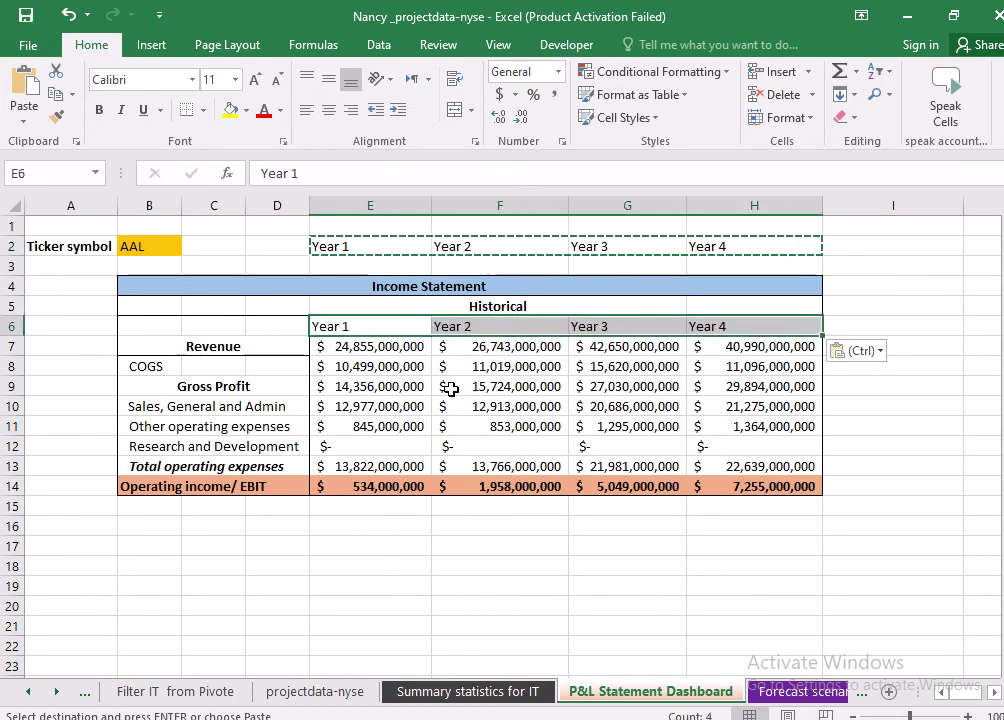
key(Escape)
click(587, 524)
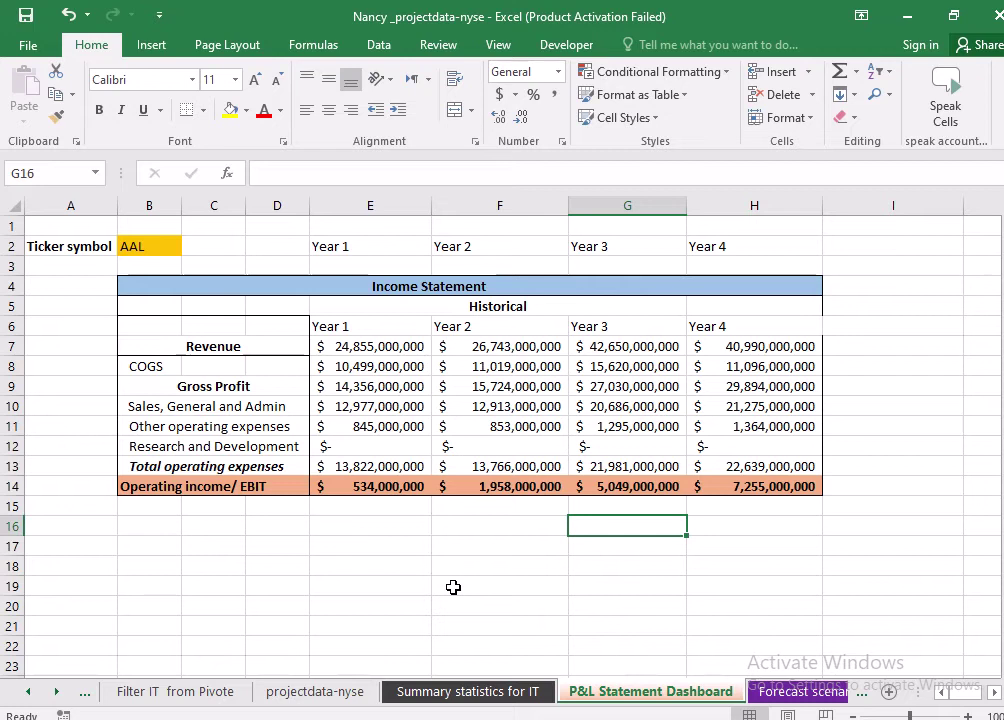
On the Summary statistics for IT sheet, widen the Cost of Goods Sold column and reveal the Research and Development column
click(467, 691)
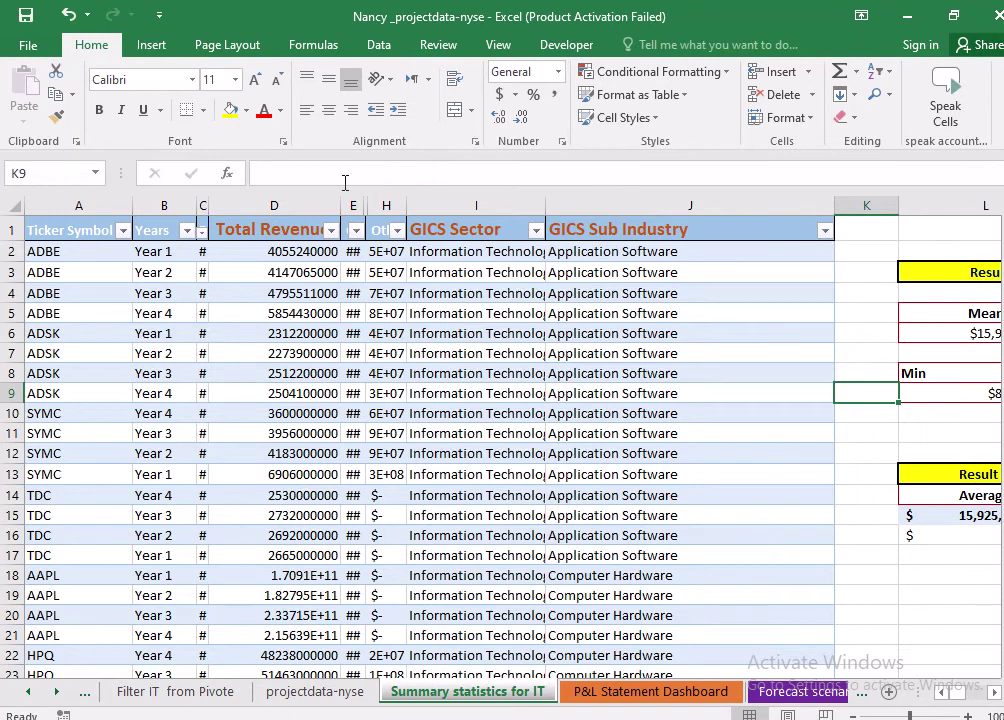
drag(367, 197, 523, 208)
drag(364, 197, 368, 197)
double_click(367, 197)
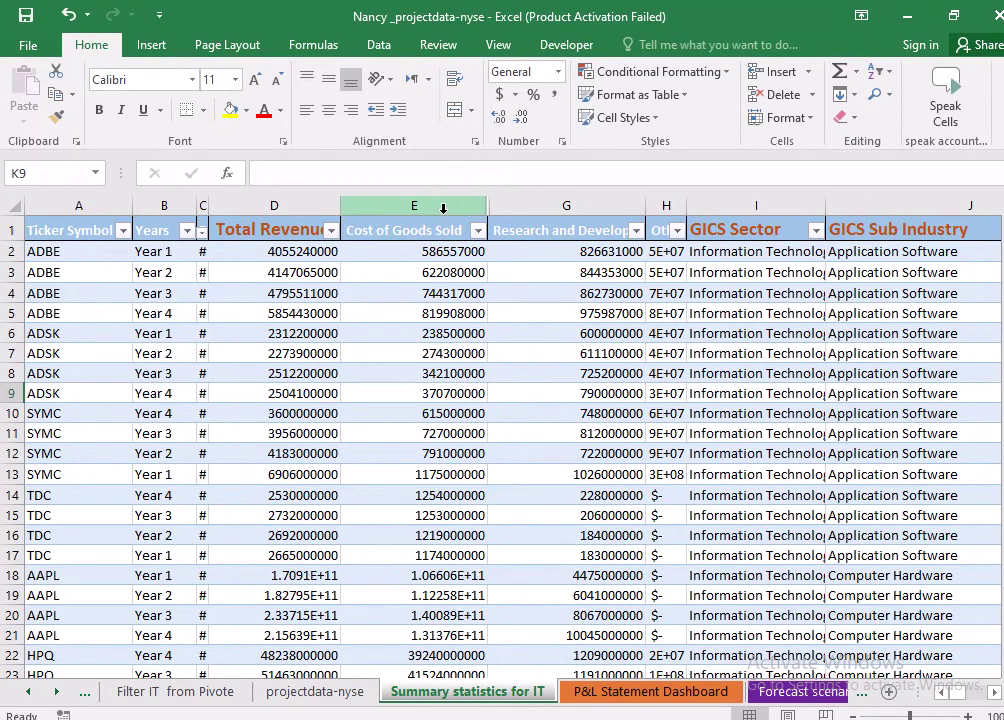
Total the Cost of Goods Sold column with a SUM formula in E232, directly below the table's last row
click(360, 274)
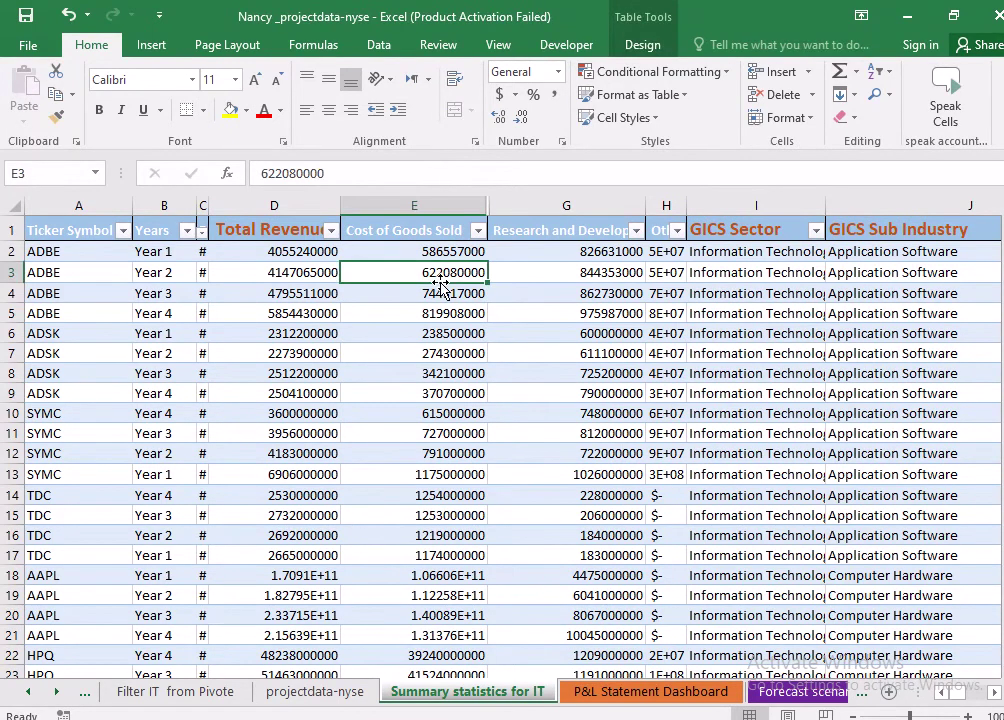
key(ctrl+Down)
scroll(440, 283, down, 3)
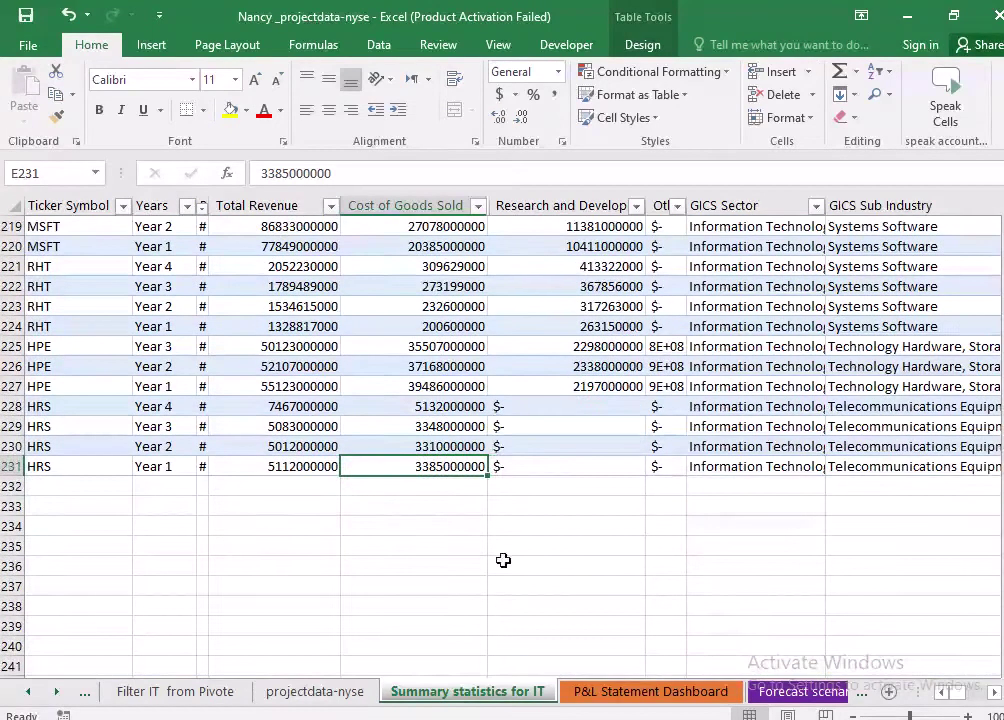
click(443, 488)
text(=)
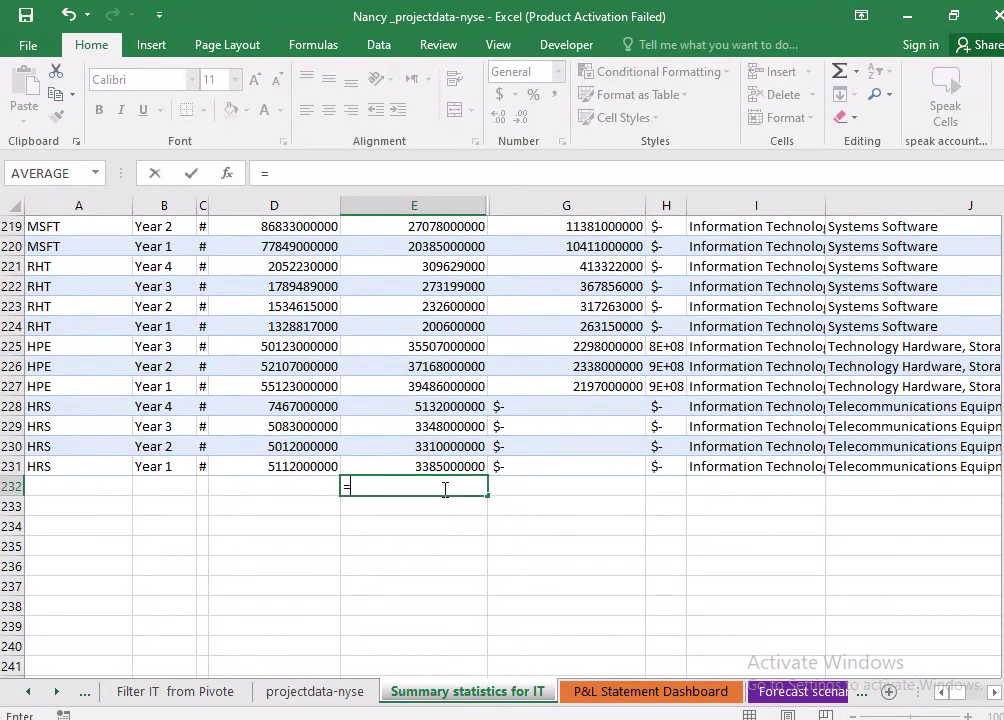
text(sum)
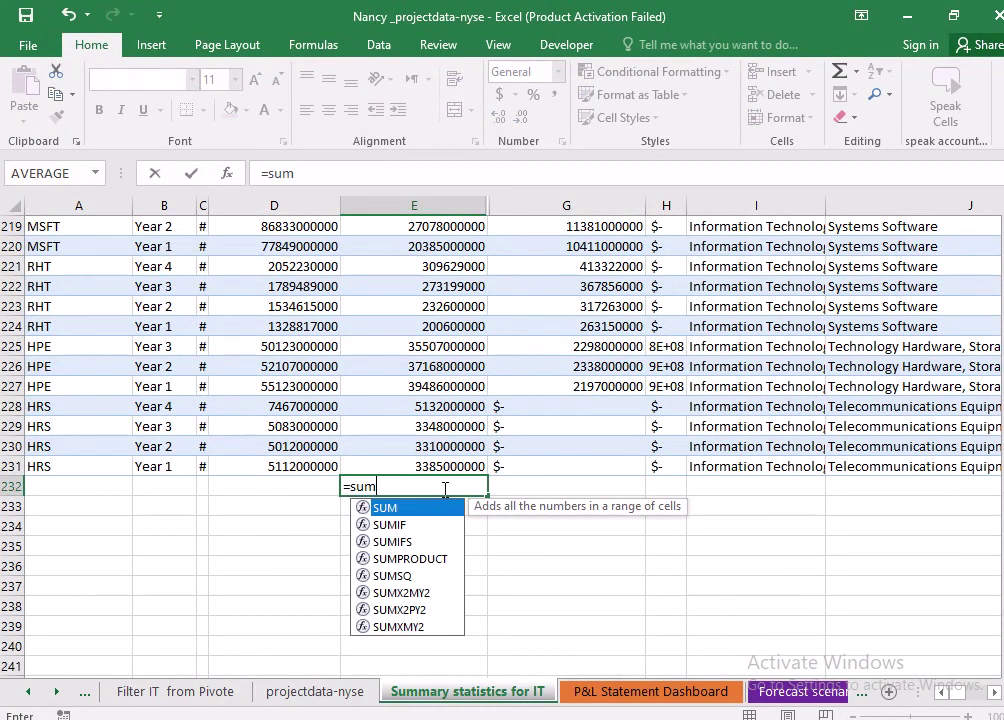
key(Tab)
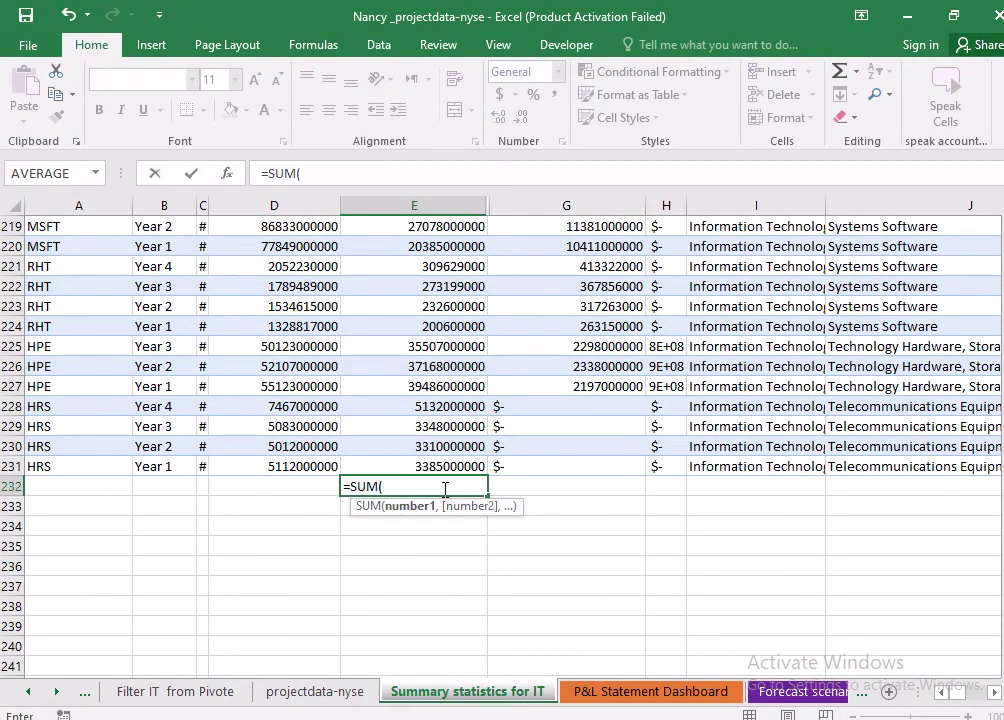
key(ctrl+Home)
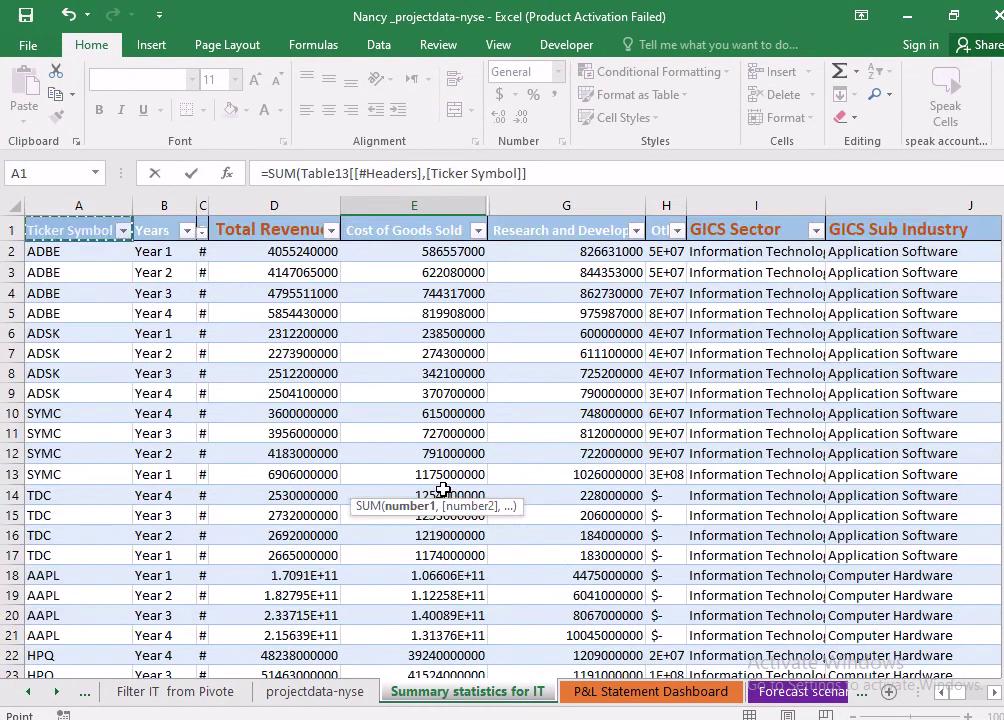
click(424, 257)
key(ctrl+shift+Down)
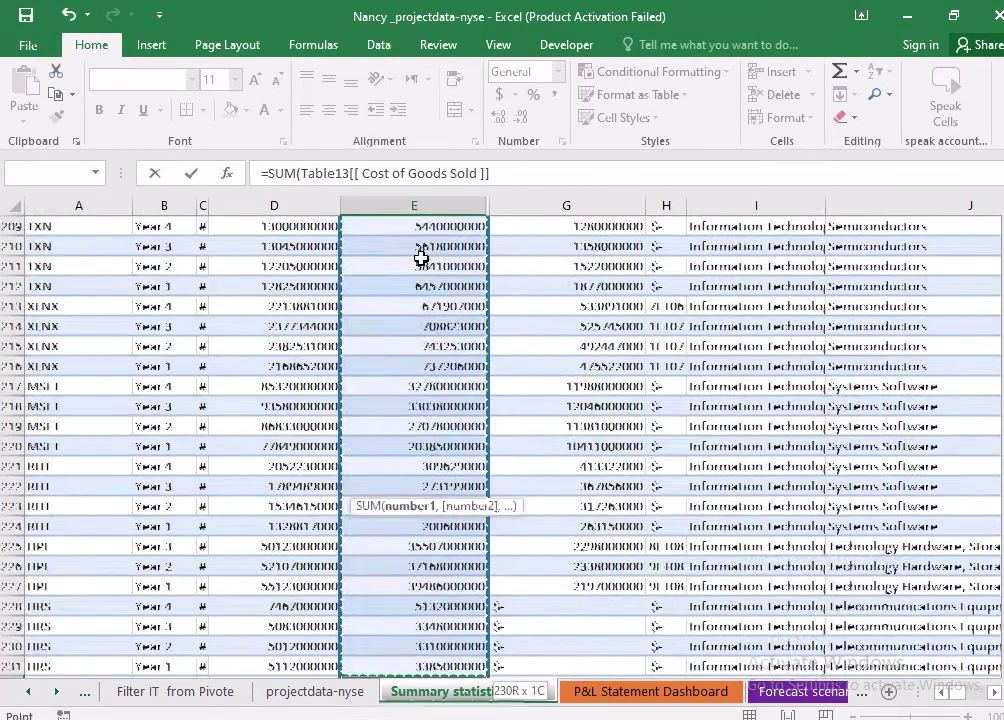
click(534, 173)
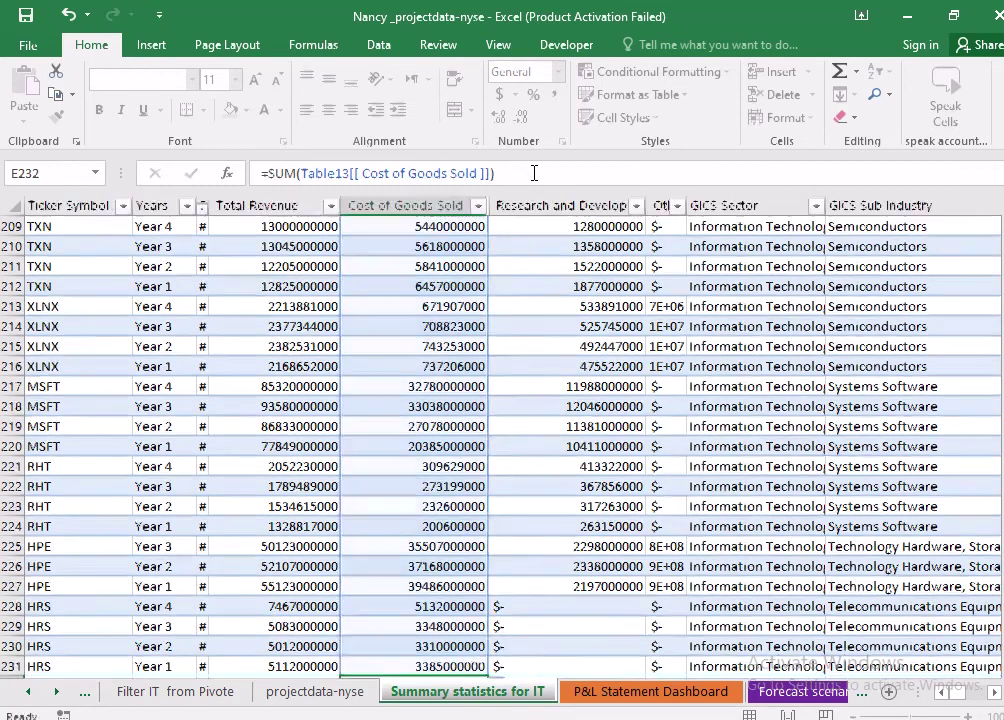
key(Return)
Format the Cost of Goods Sold total in E232 as Number with no decimal places
scroll(427, 437, down, 3)
click(427, 440)
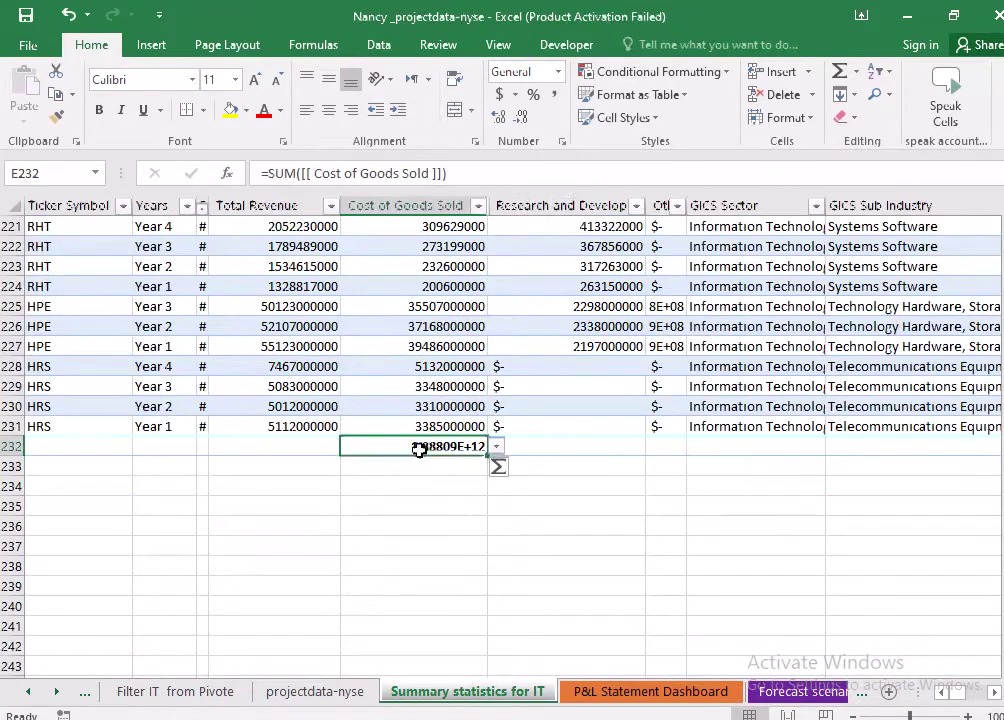
click(558, 71)
click(540, 135)
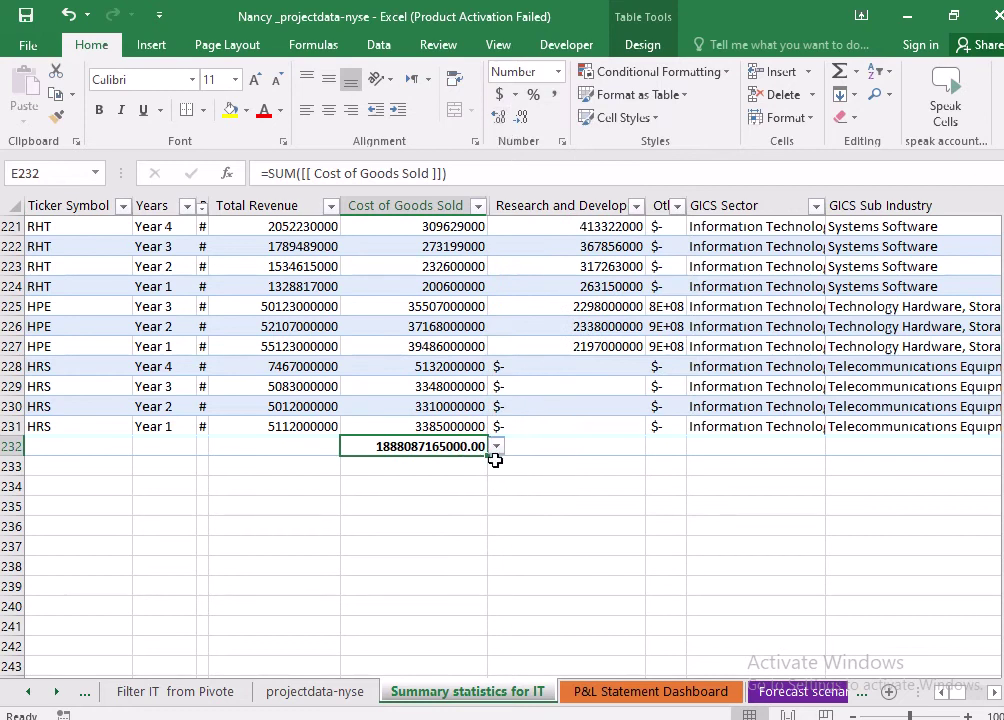
click(499, 118)
click(520, 120)
click(520, 120)
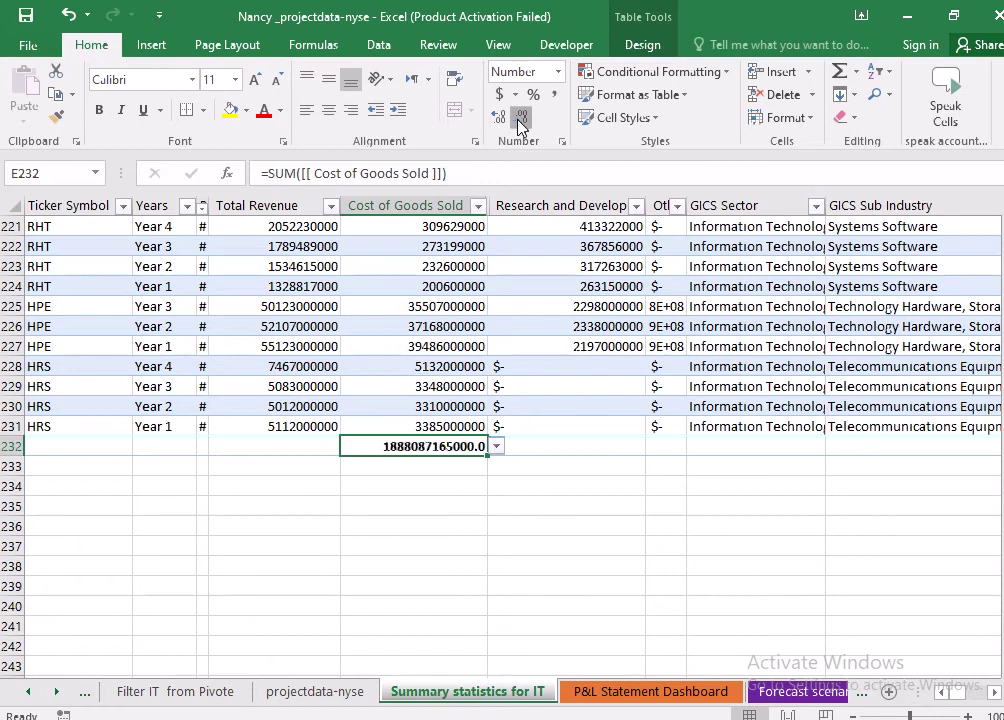
click(520, 120)
click(450, 520)
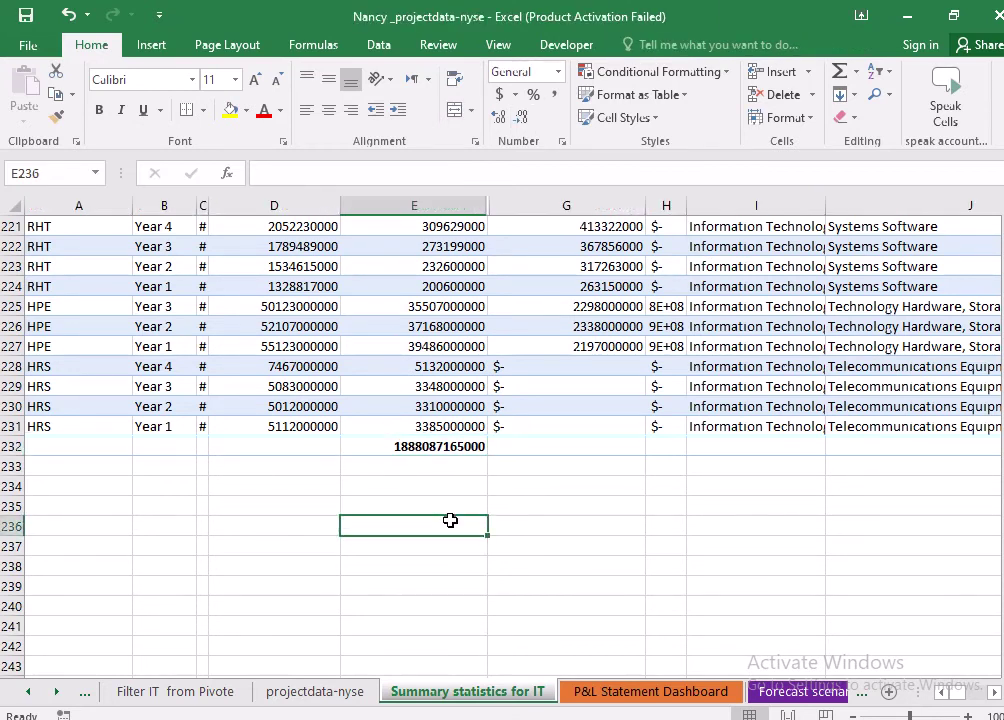
Examine the Cost of Goods Sold and Total Revenue values in the table and the number formats available for them
click(441, 346)
scroll(484, 370, up, 7)
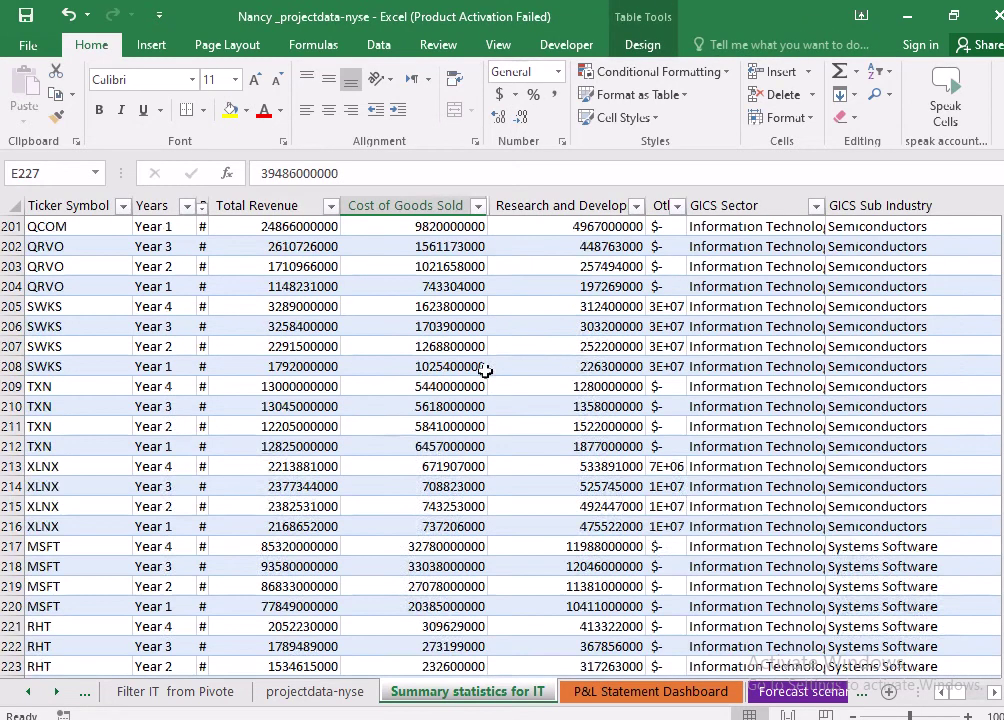
scroll(484, 370, up, 20)
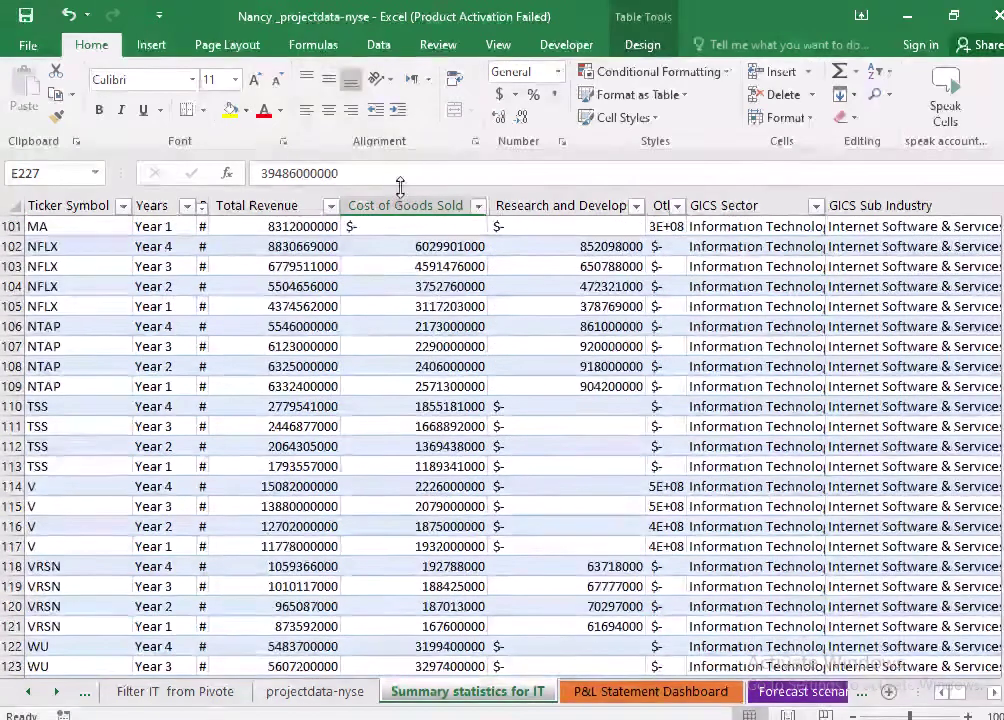
scroll(445, 340, down, 10)
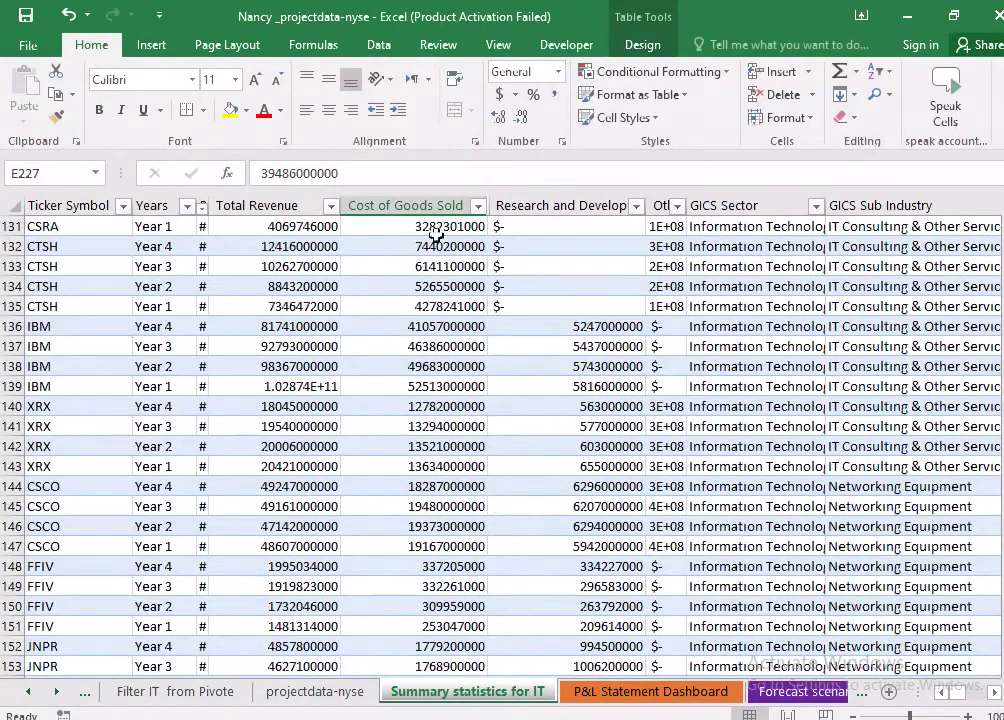
click(556, 73)
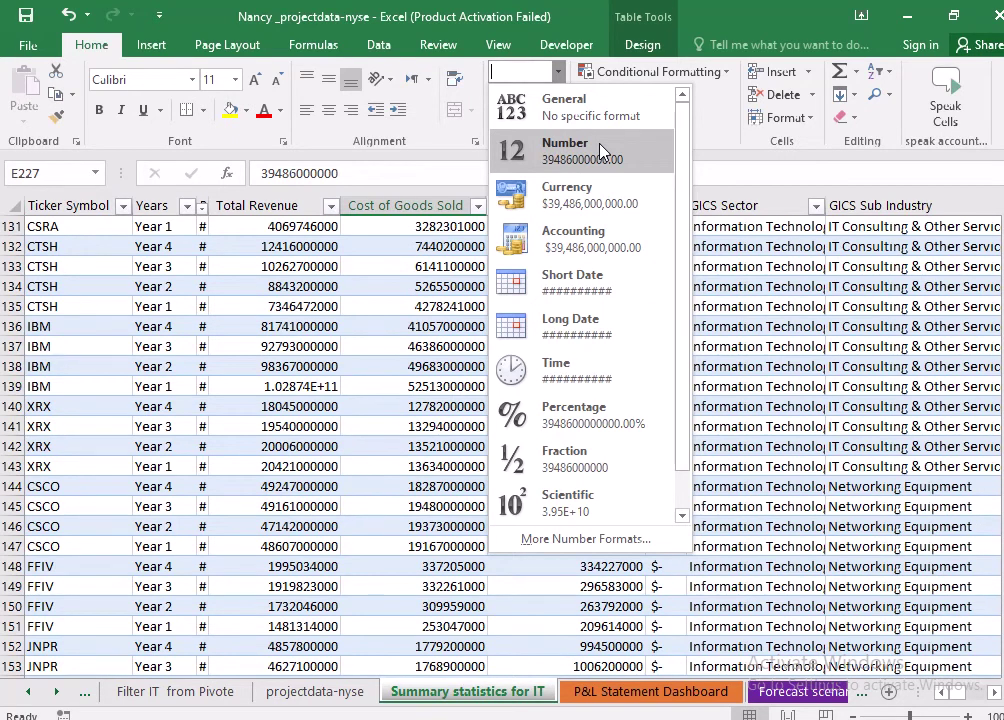
key(Escape)
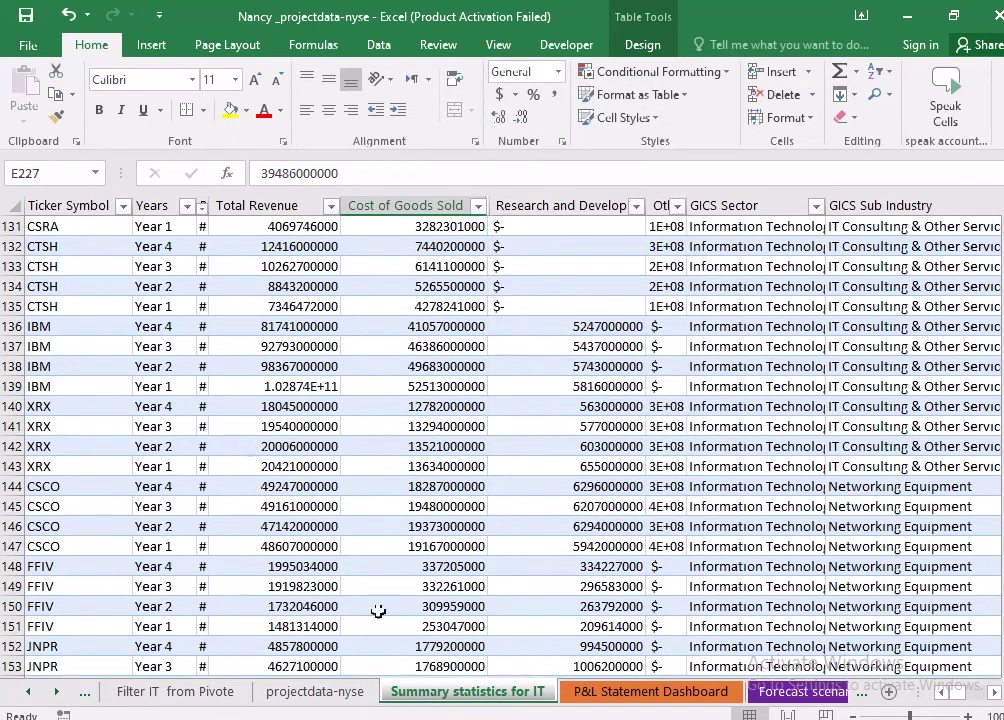
click(252, 201)
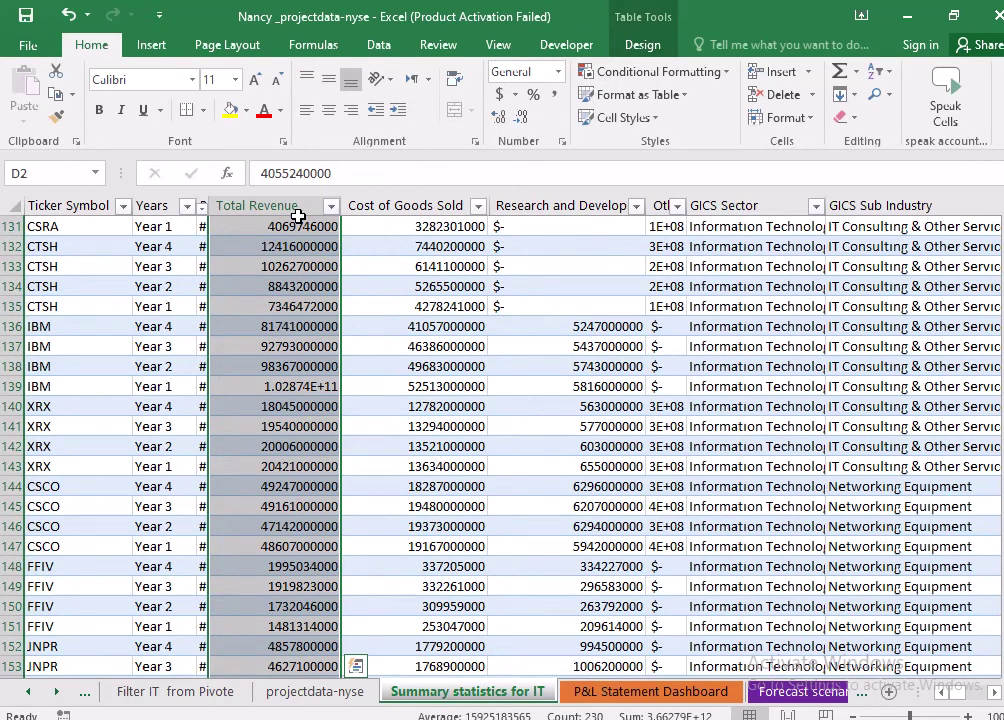
click(279, 225)
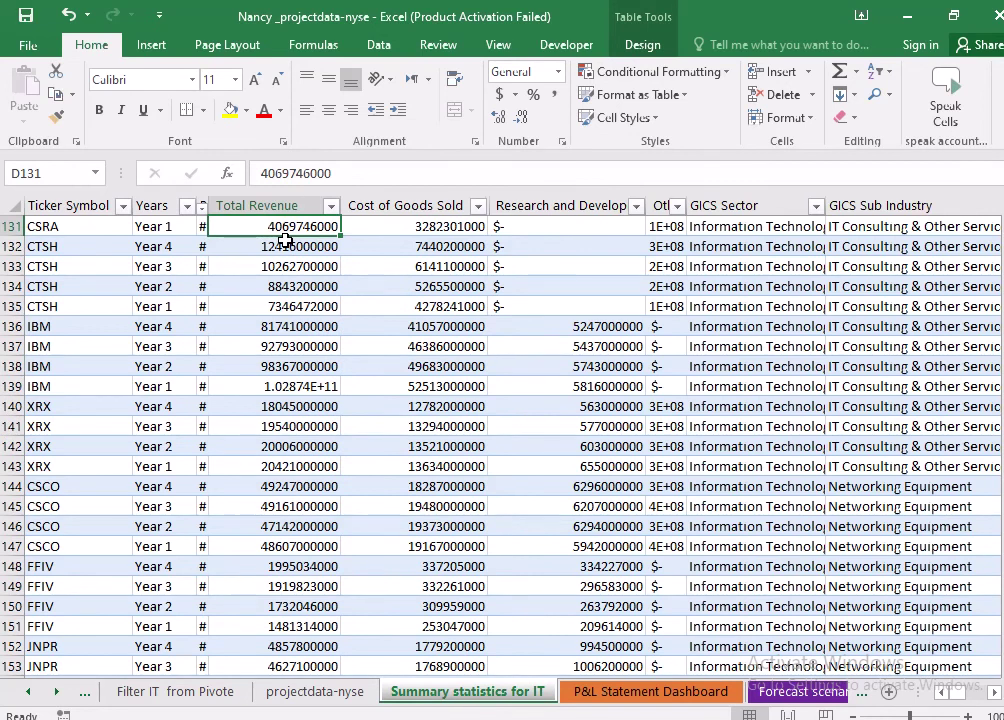
Examine the extent of the Total Revenue column, from its first data cell to its last
key(ctrl+shift+Down)
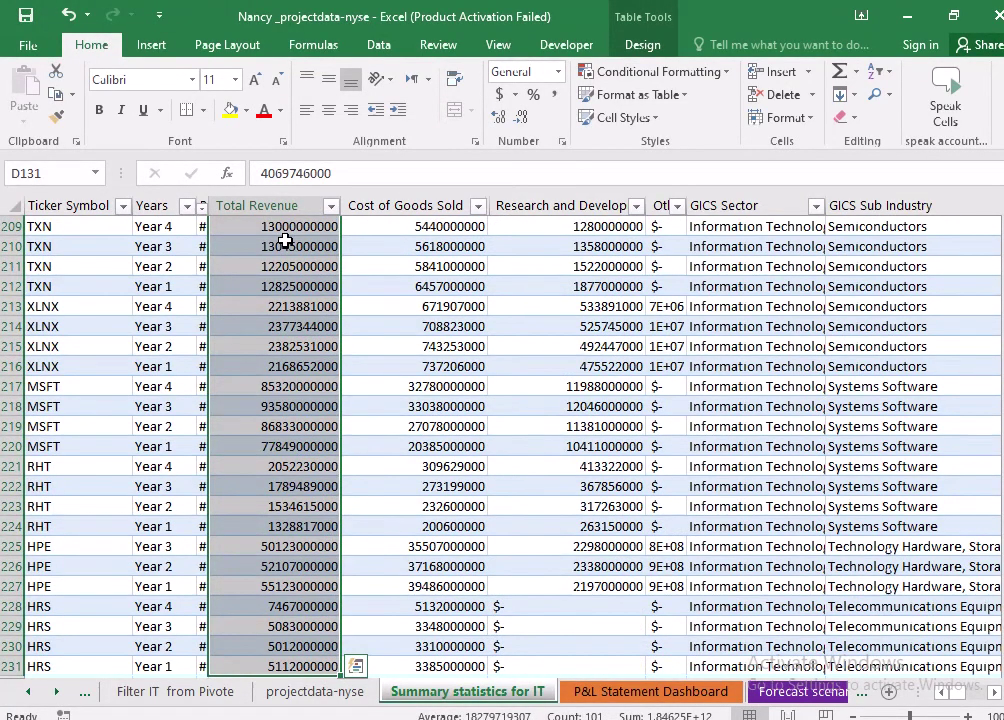
scroll(285, 240, up, 20)
click(285, 241)
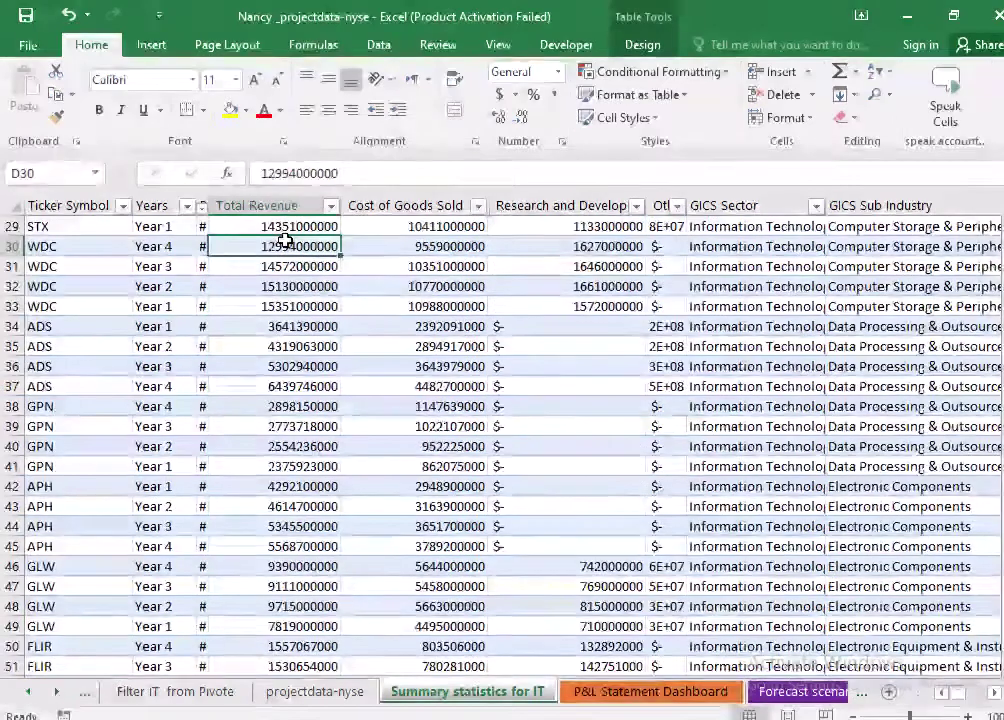
key(ctrl+Home)
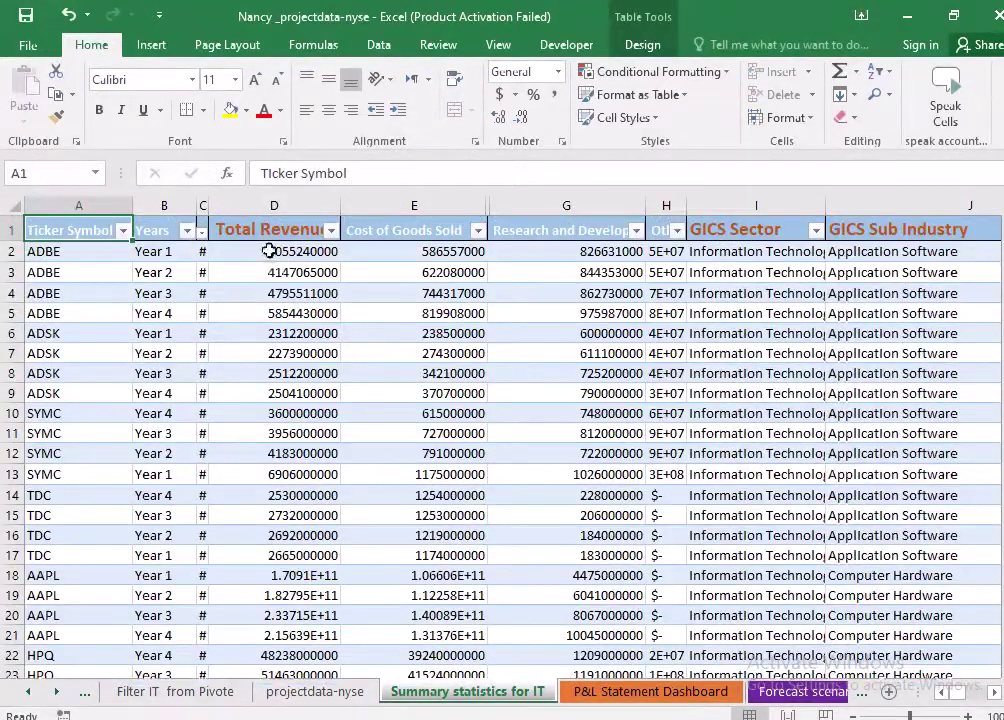
click(269, 251)
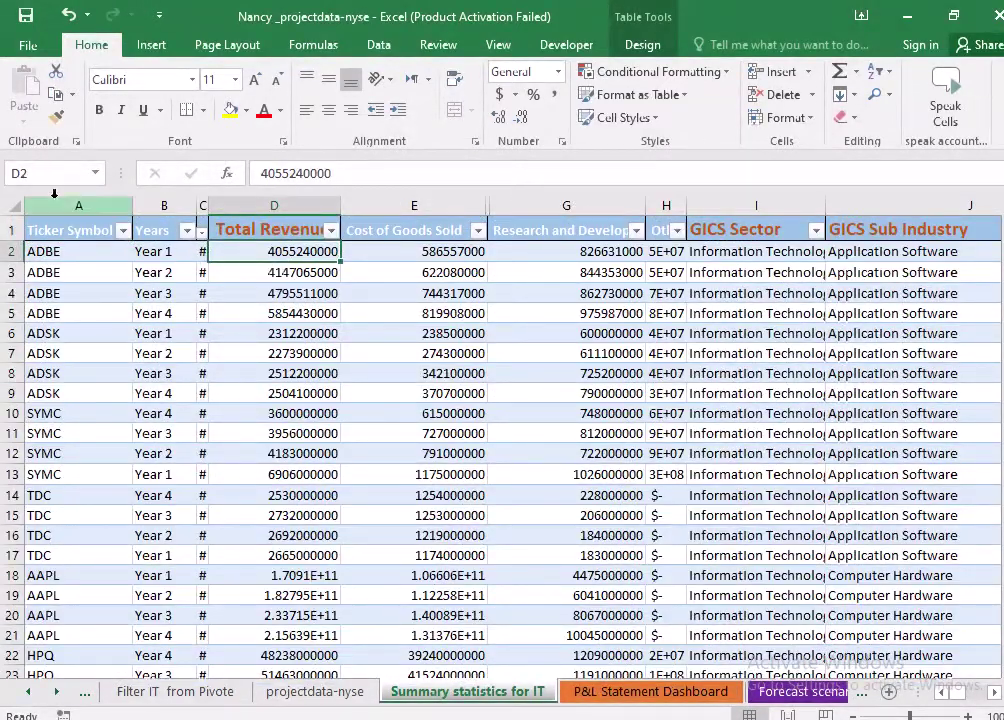
scroll(331, 331, down, 20)
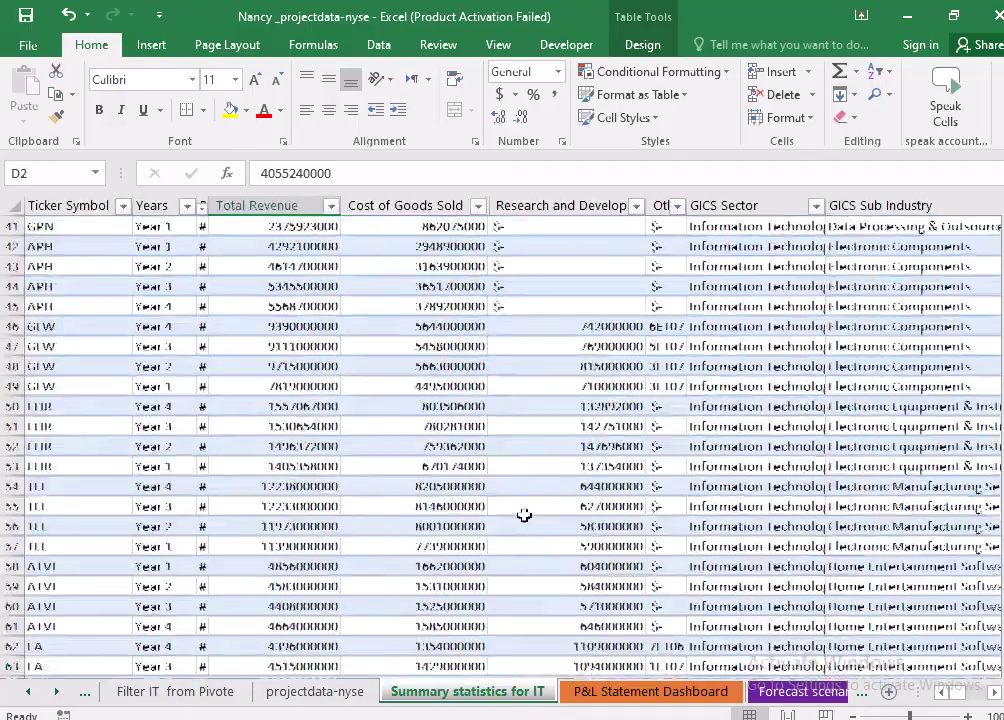
click(297, 405)
key(ctrl+Down)
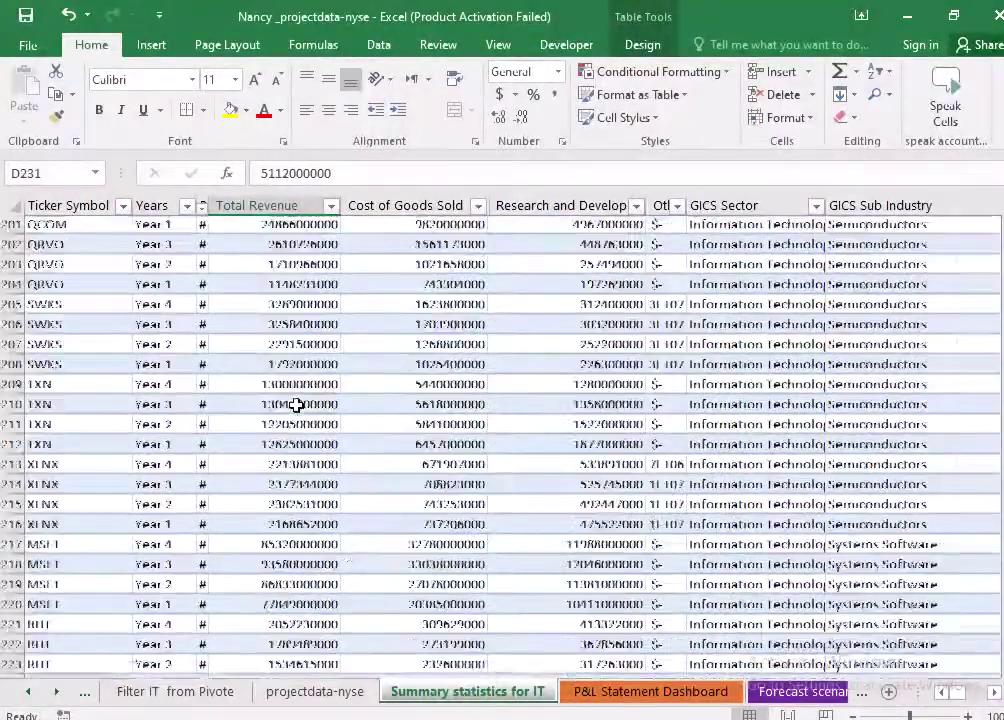
Total the Total Revenue column in D234, below the table, with the formula =SUM(D2:D231)
scroll(378, 410, down, 7)
click(251, 322)
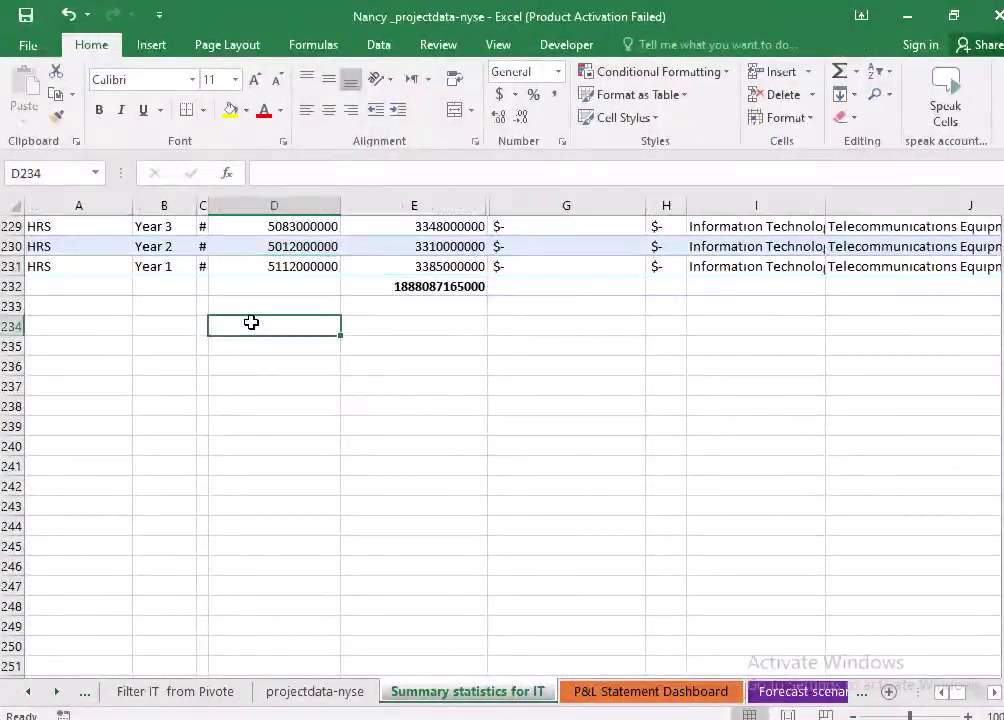
text(=sum)
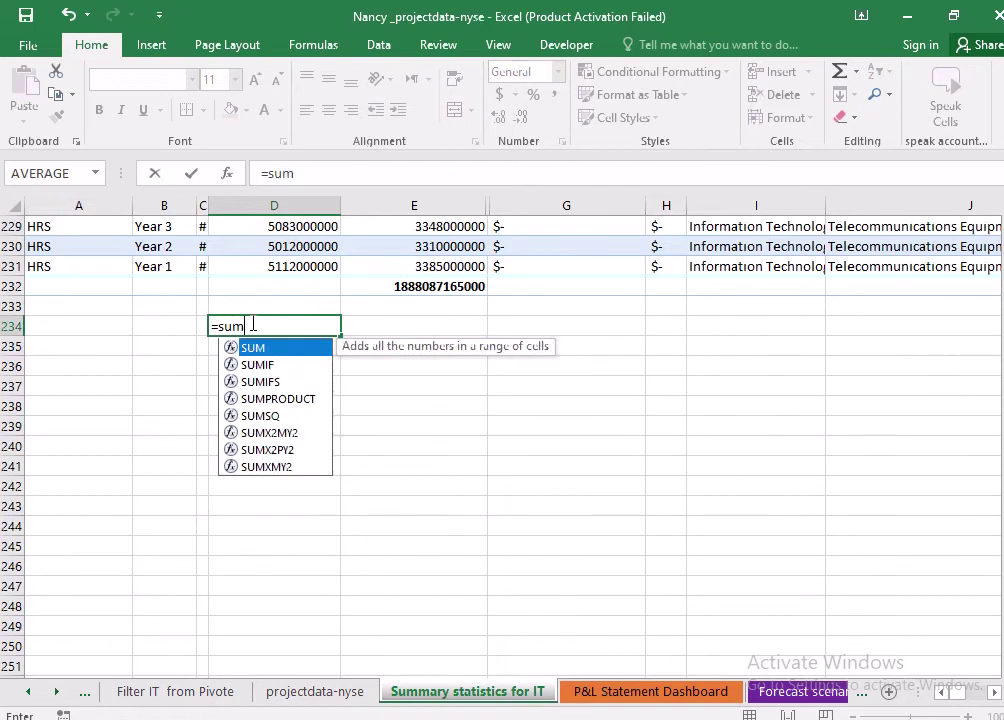
key(Tab)
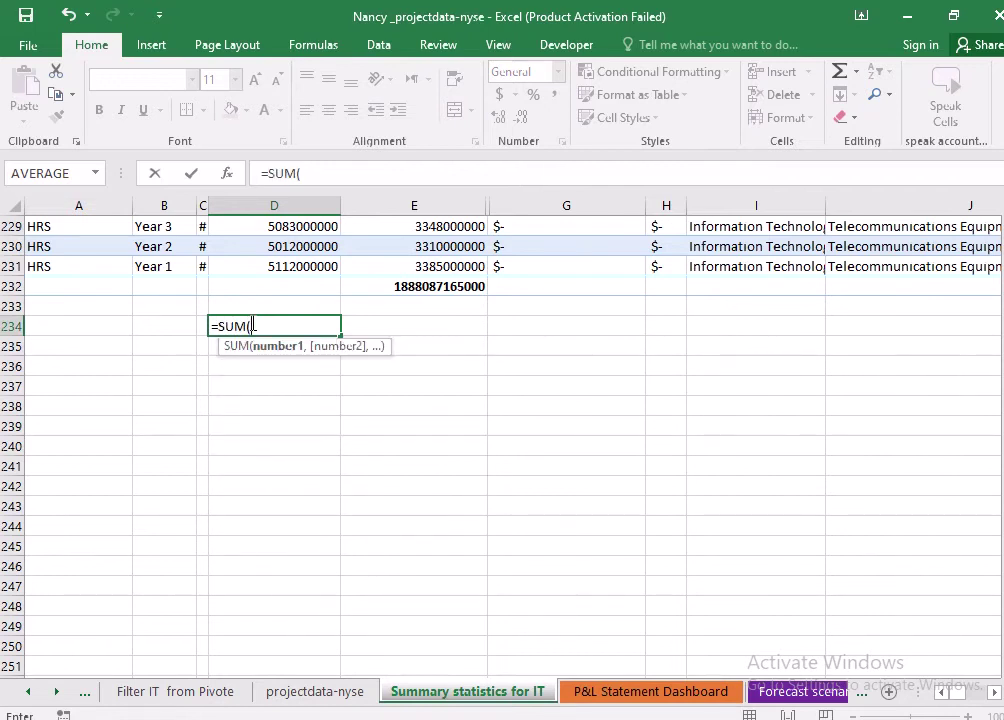
text(D2:)
click(277, 267)
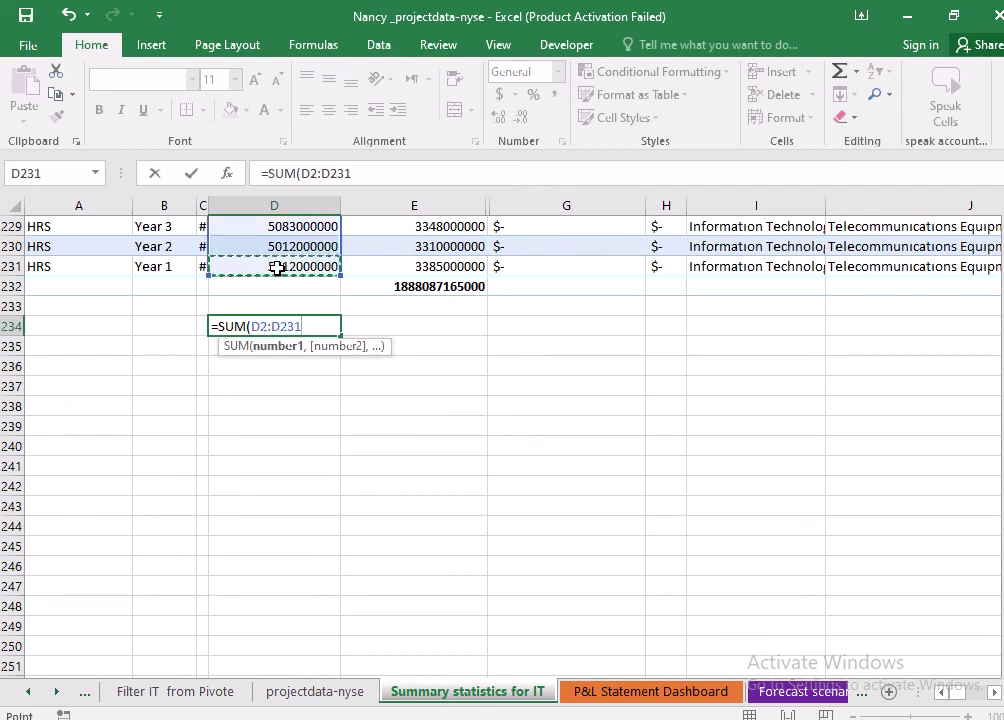
text())
key(Return)
Format the Total Revenue total in D234 as Number with no decimal places
click(280, 313)
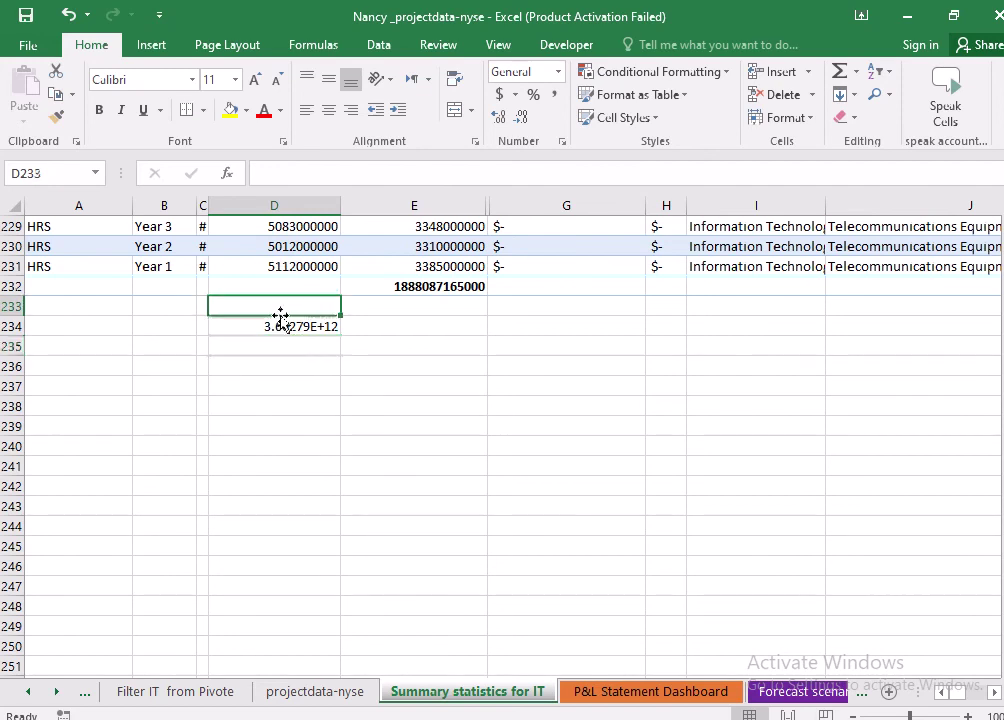
click(278, 325)
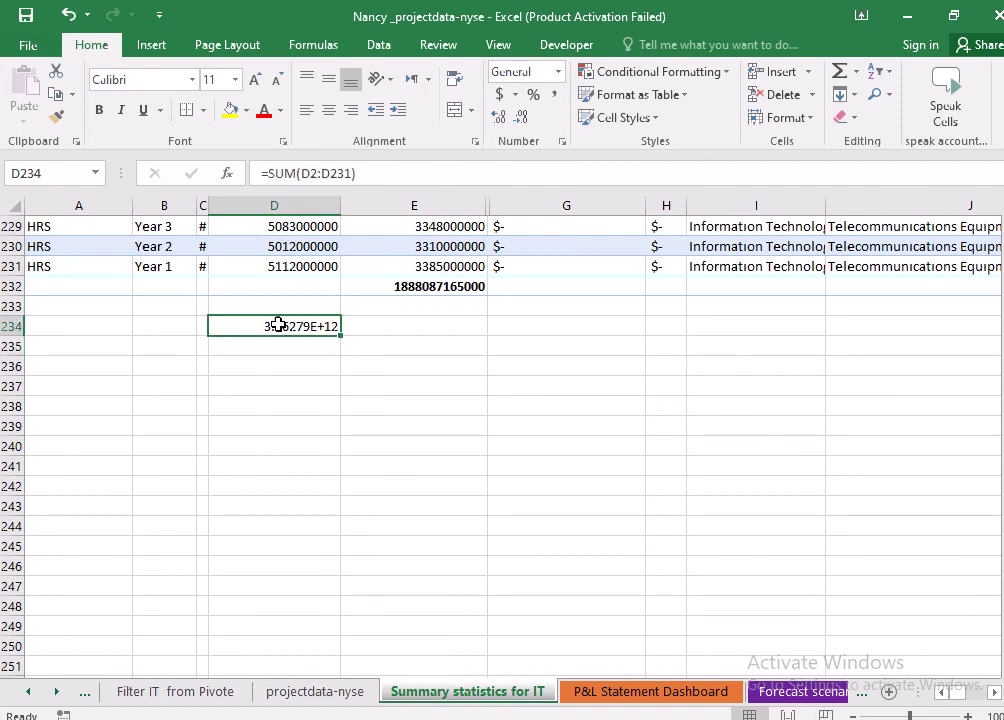
click(557, 73)
click(555, 158)
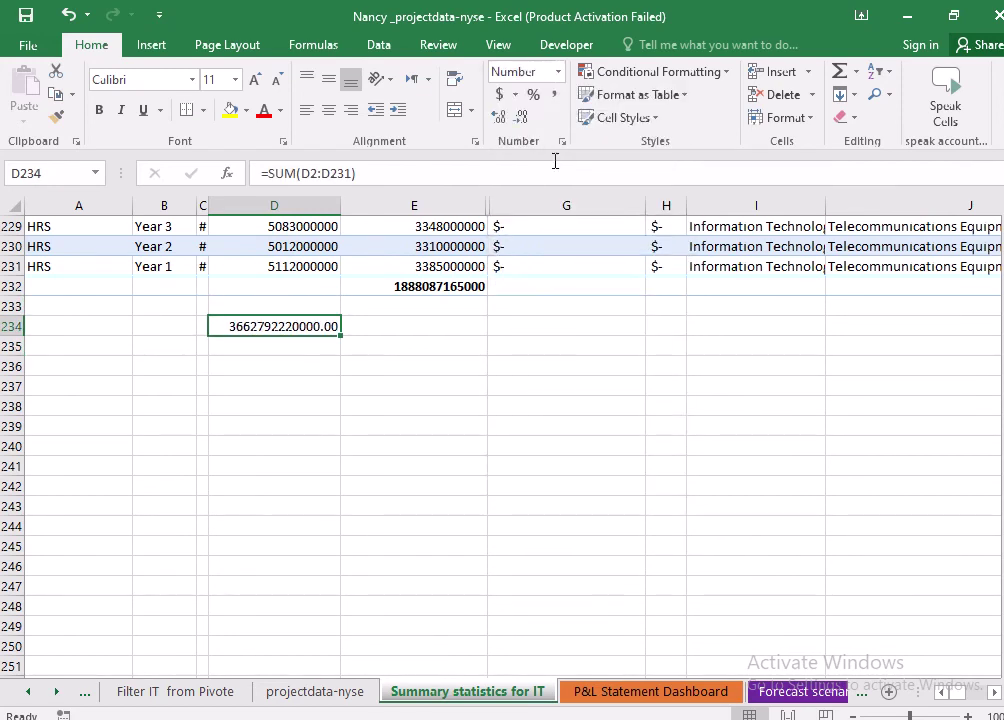
click(521, 117)
click(521, 117)
click(358, 455)
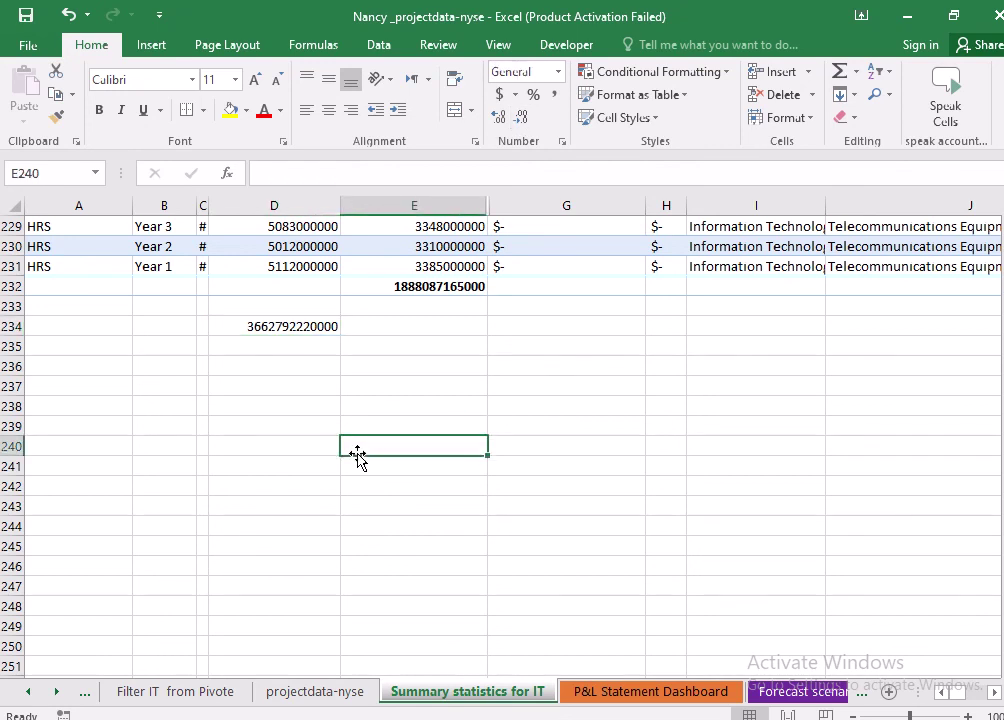